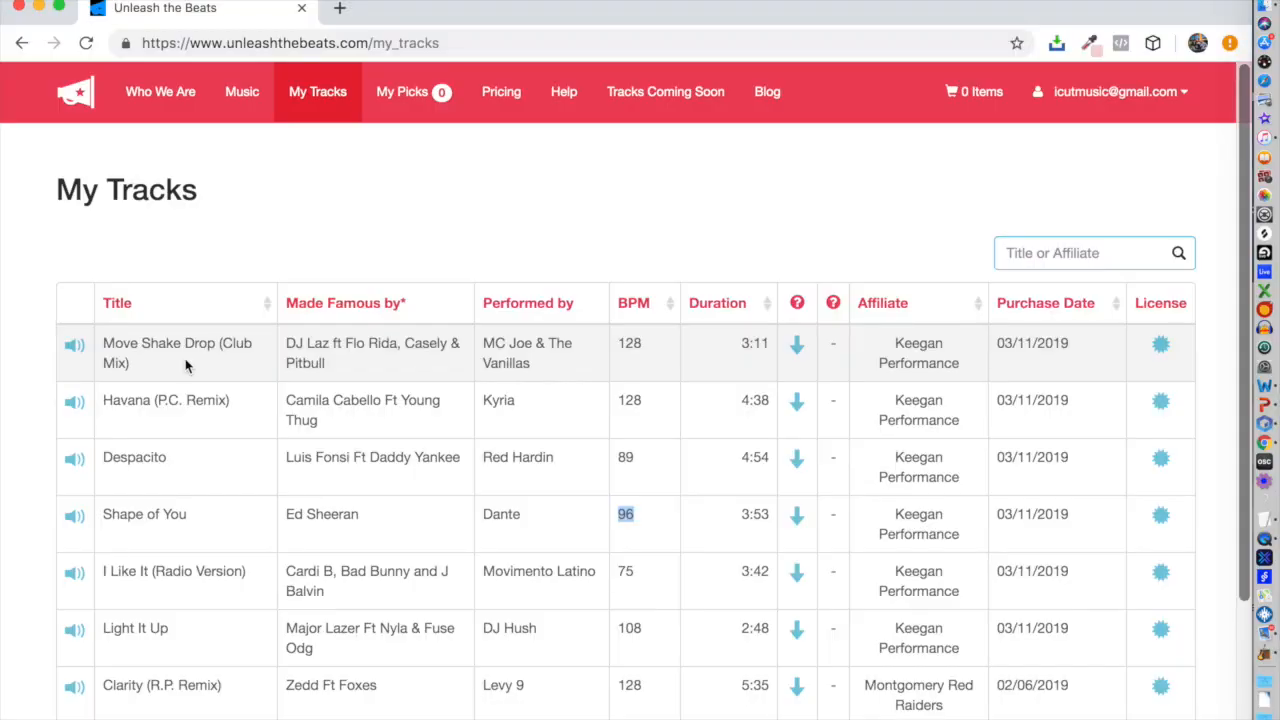
Step: Open the Unleash the Beats home page and highlight its tagline about cheer and dance music for public use
left_click(76, 94)
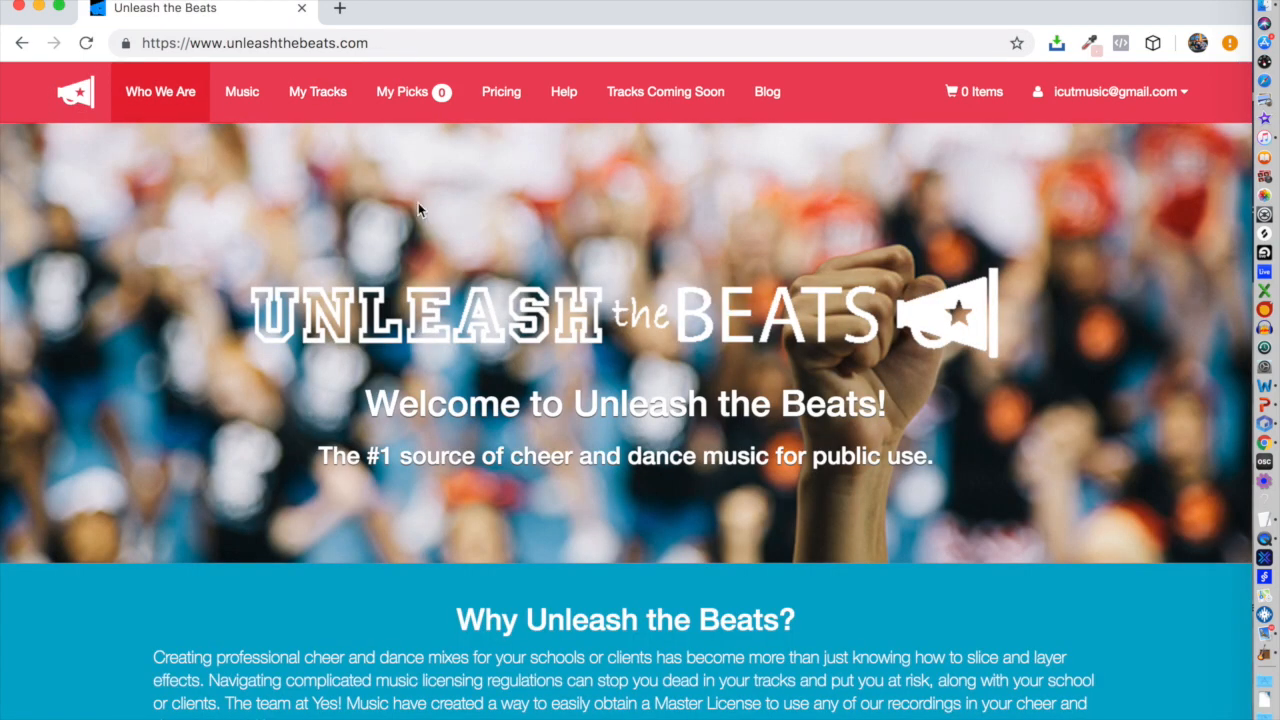
left_click_drag(945, 457, 318, 462)
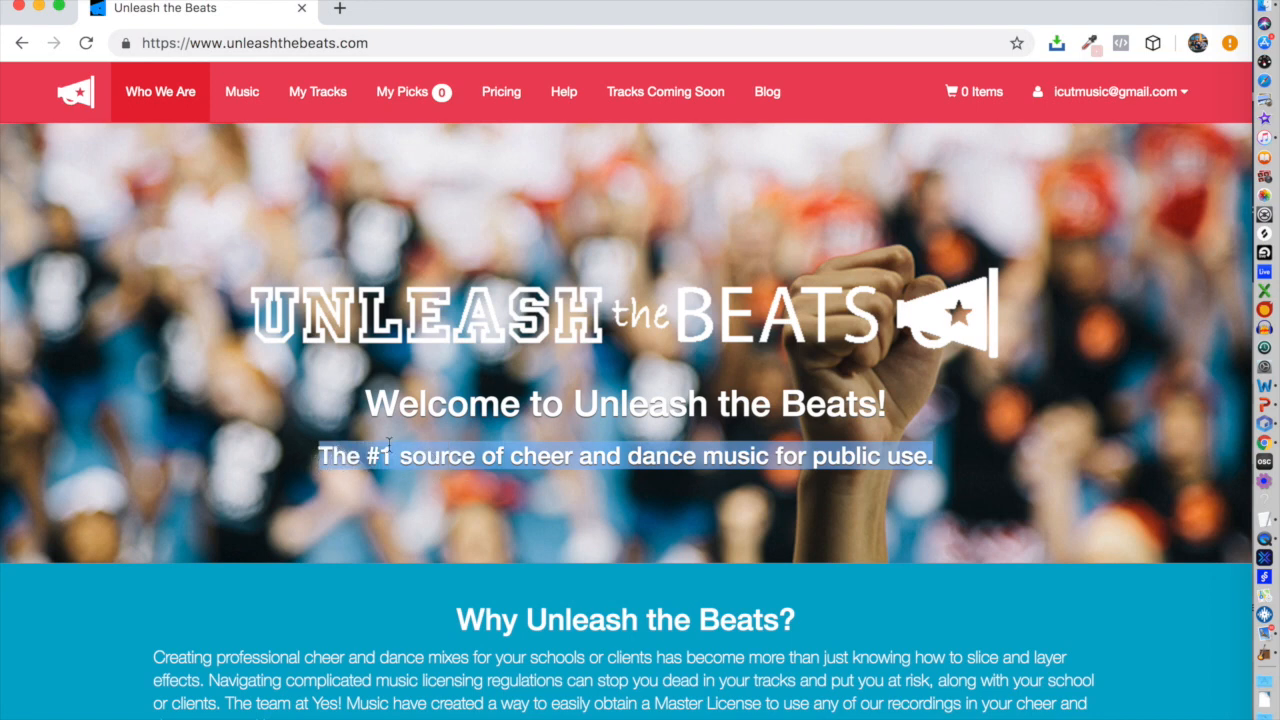
left_click(570, 393)
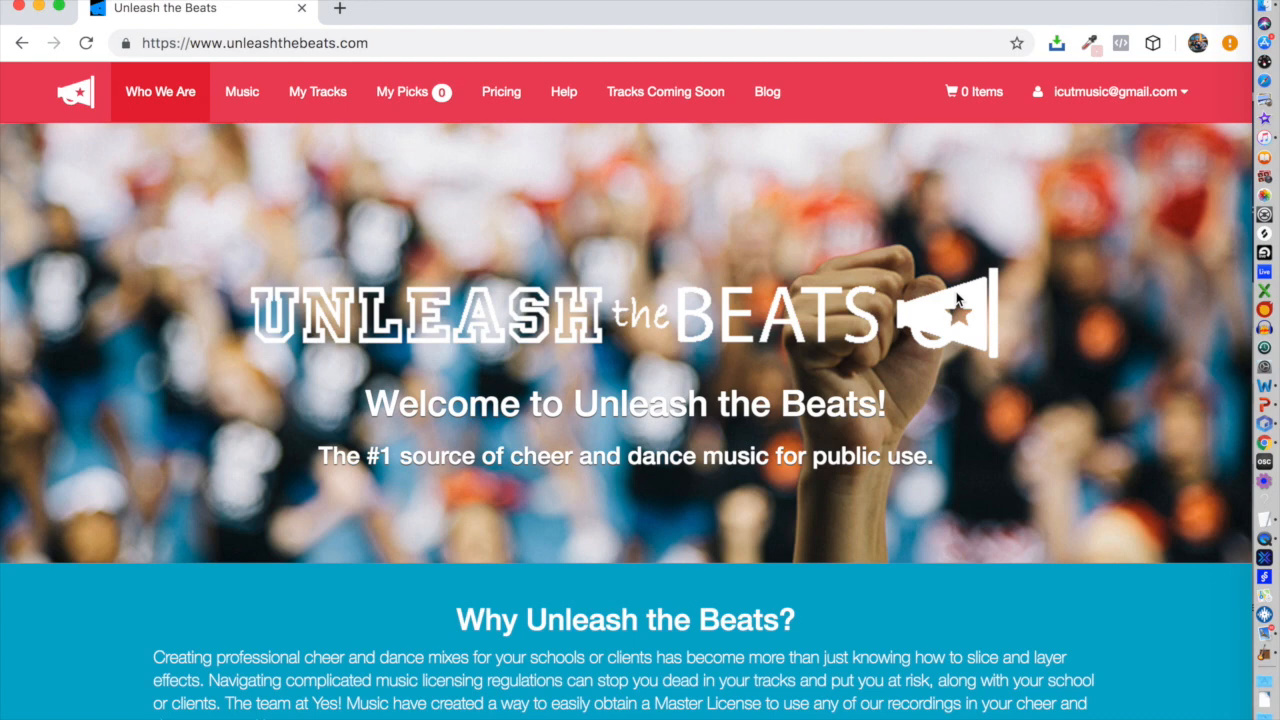
Step: Search the web for "move shake drop bpm" in a new tab and check the tempo on the SongBPM result
left_click(340, 8)
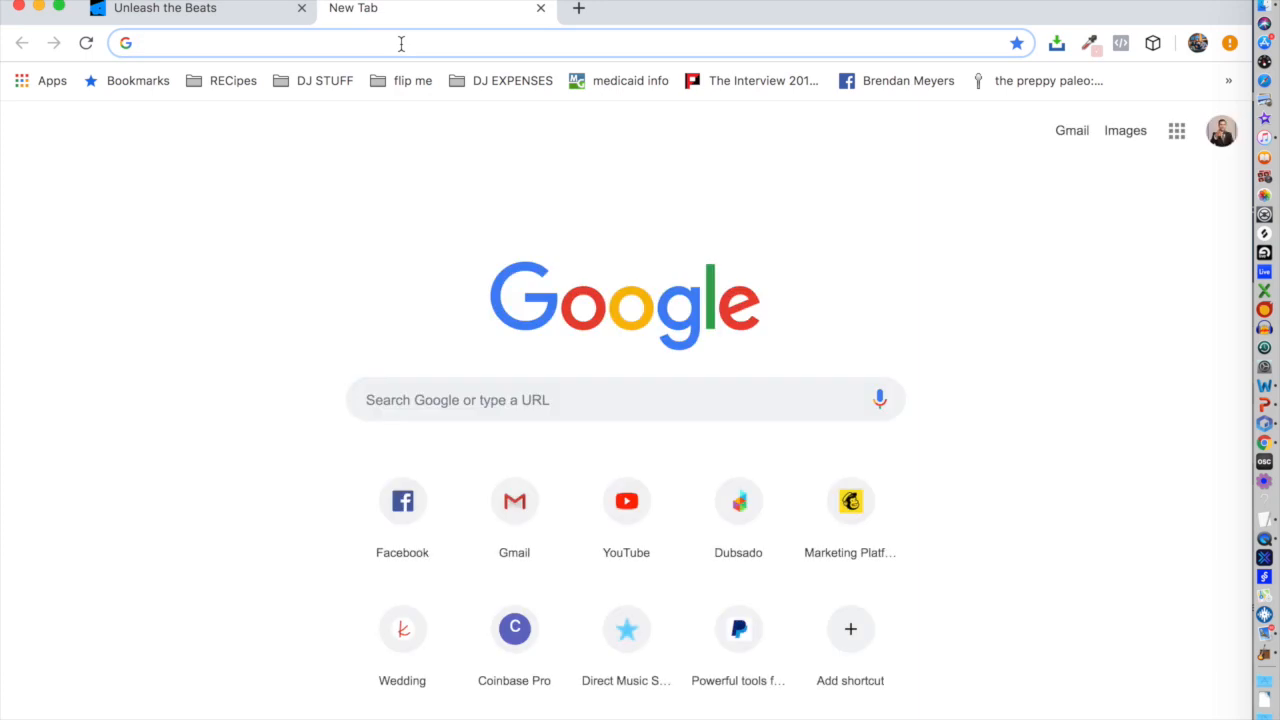
type("move shake drop bpm")
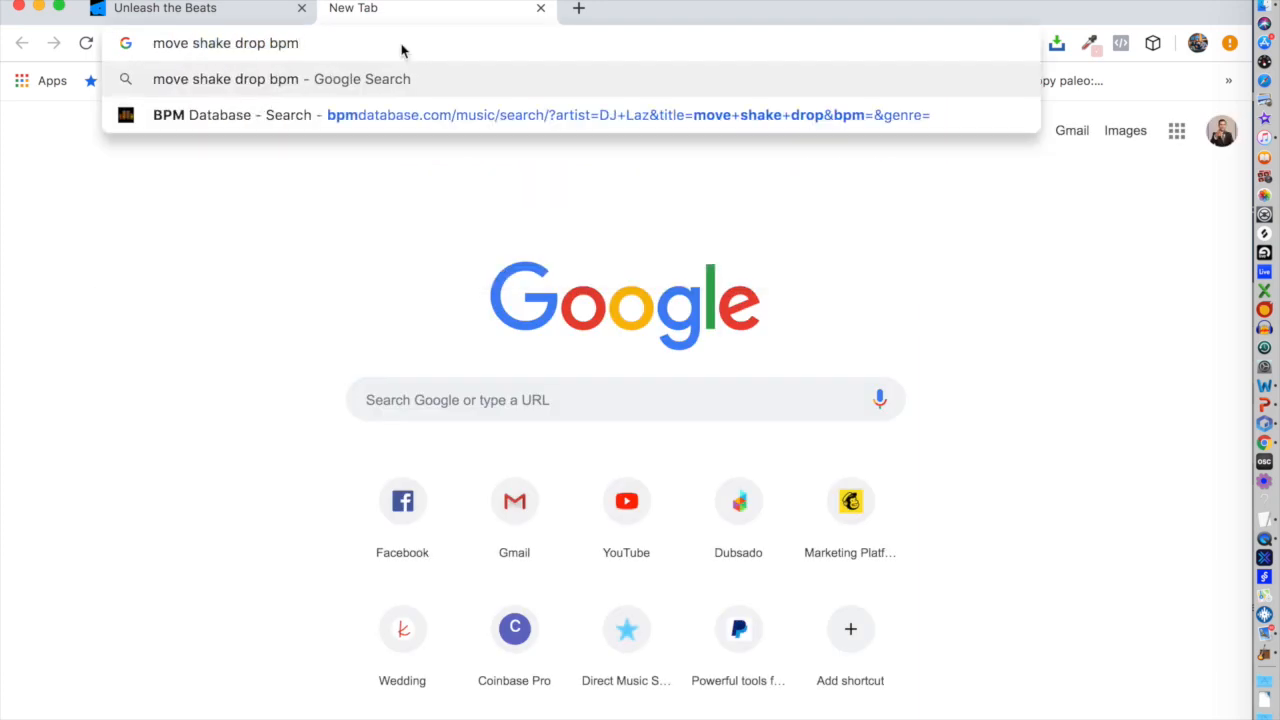
key("Return")
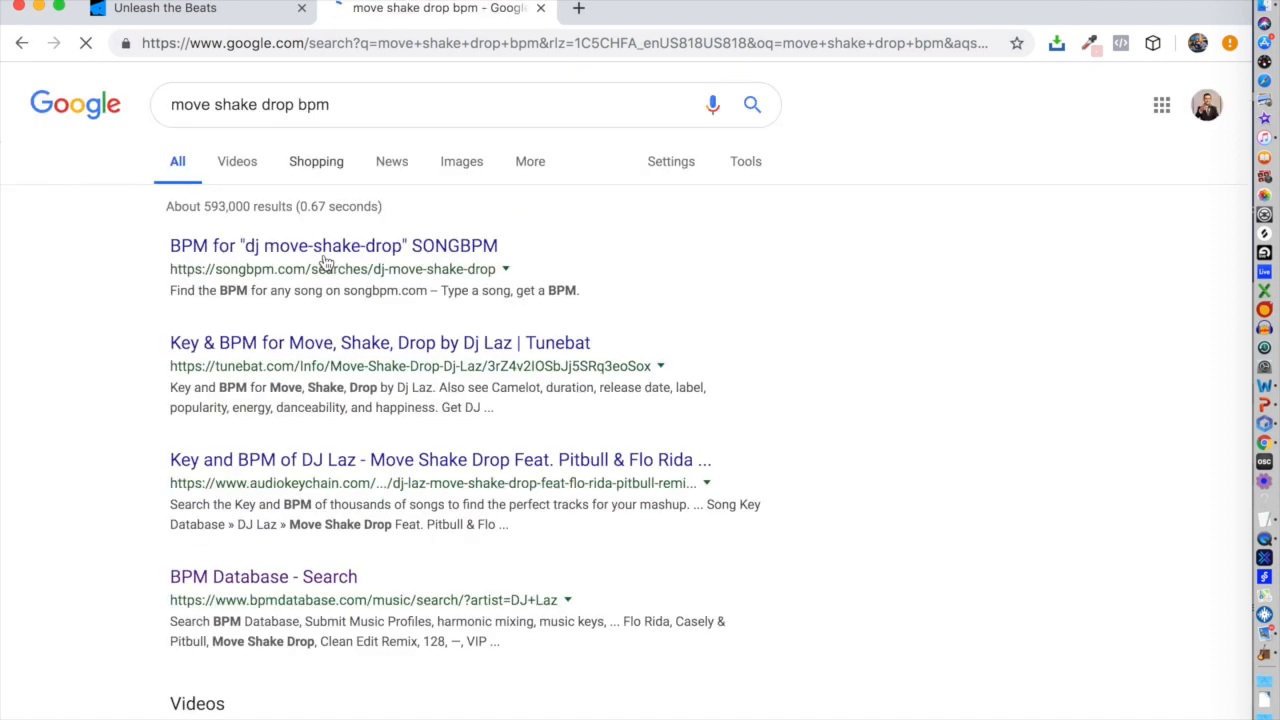
left_click(337, 246)
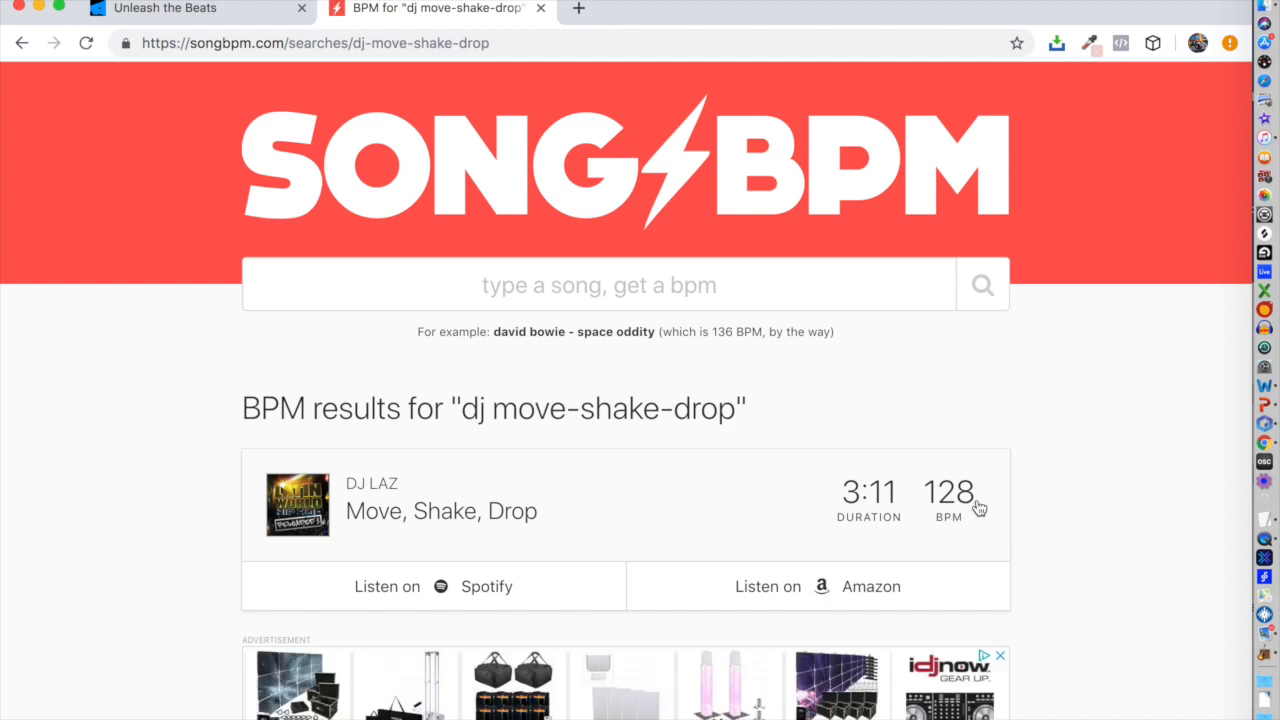
left_click(205, 11)
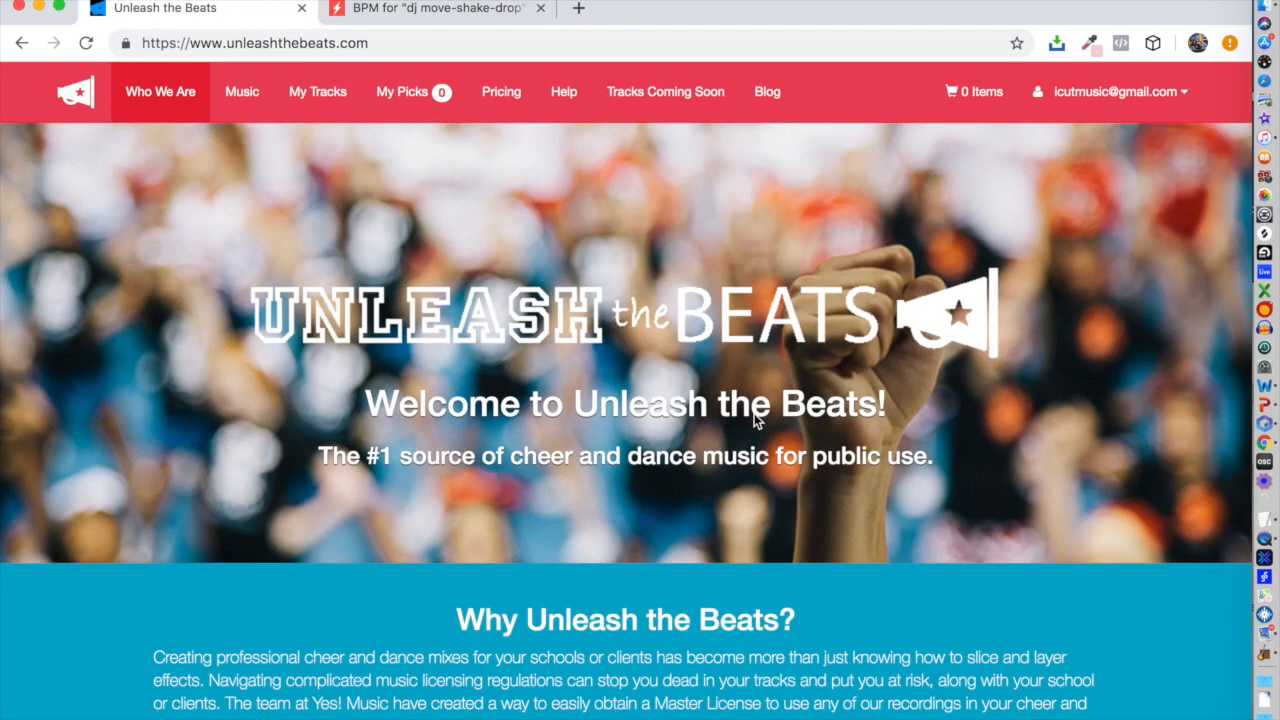
left_click(333, 98)
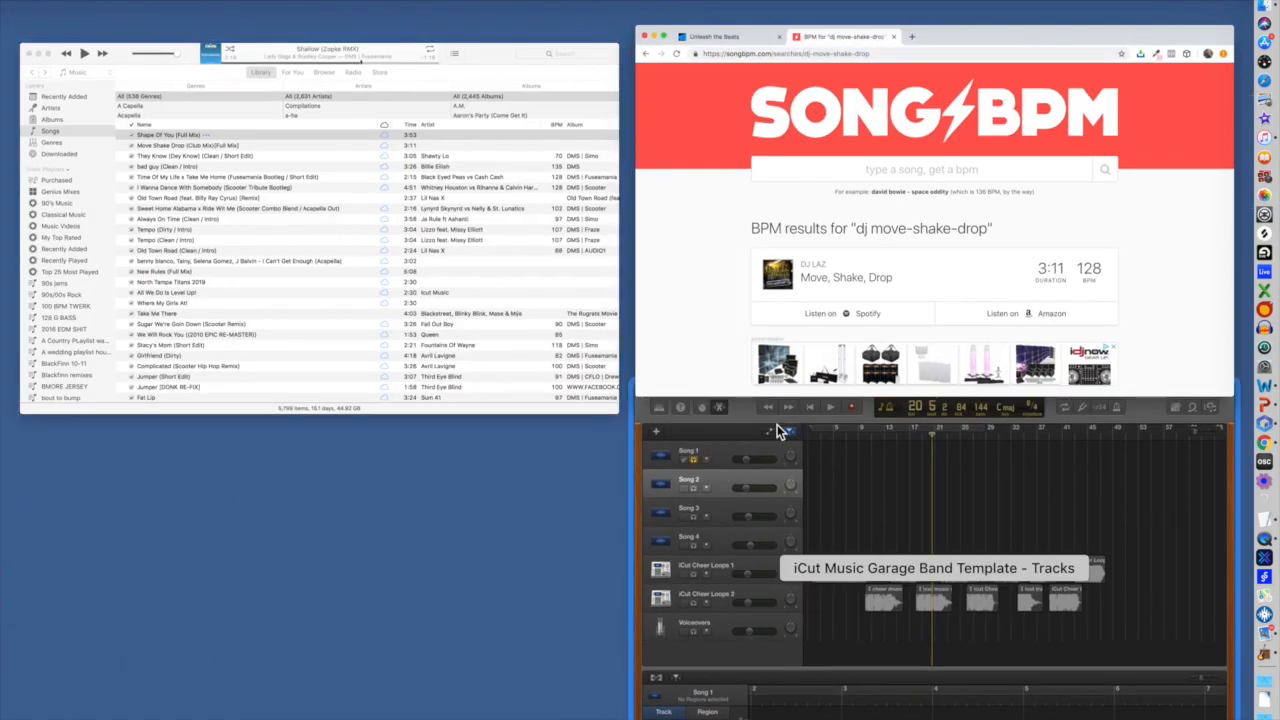
Step: Switch to the iCut Music Garage Band Template project in GarageBand and set its tempo to 128 bpm
left_click(860, 460)
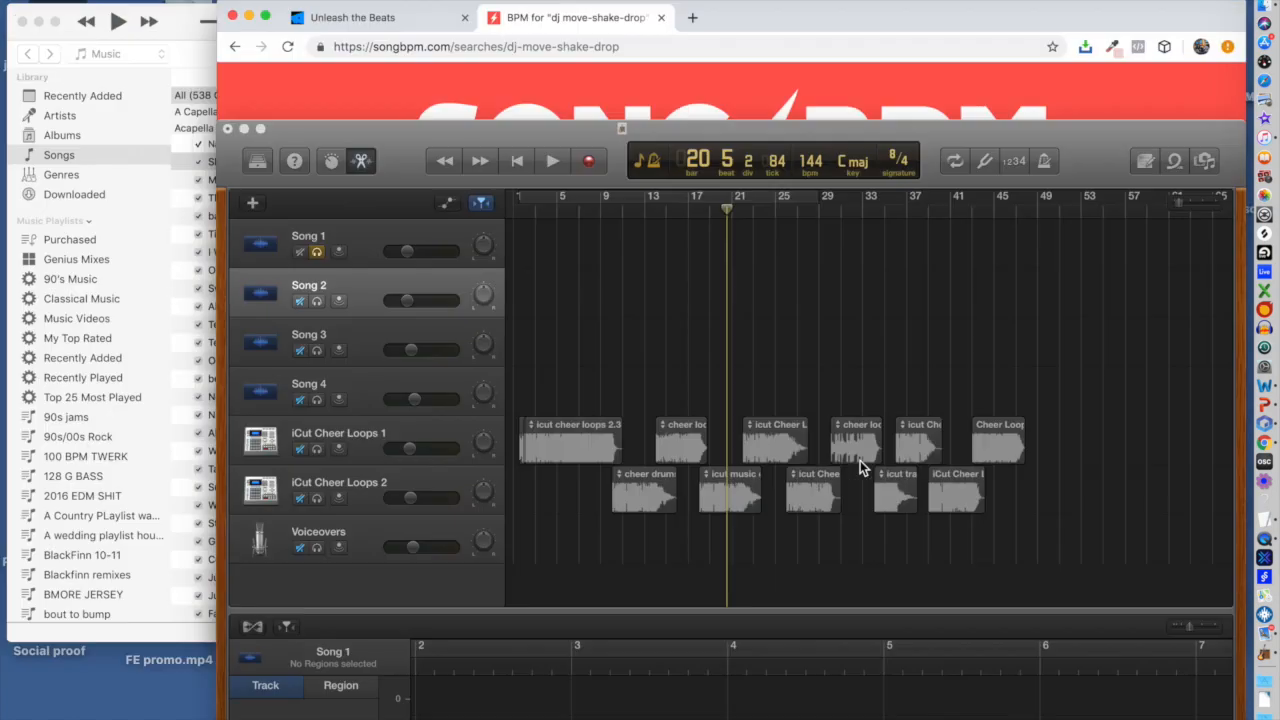
left_click_drag(715, 52, 723, 91)
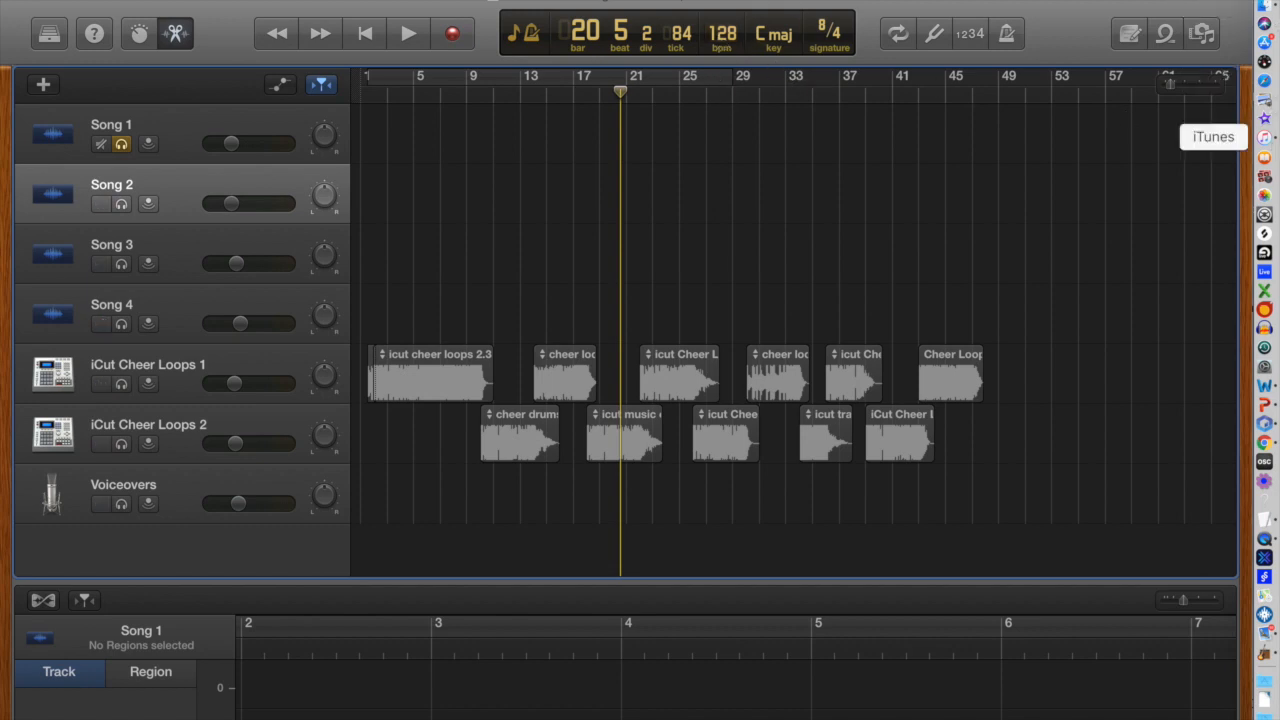
Step: Bring "Move Shake Drop (Club Mix)[Full Mix]" from the iTunes library into the Song 1 track, starting at bar 3
left_click(1264, 148)
left_click_drag(968, 27, 972, 425)
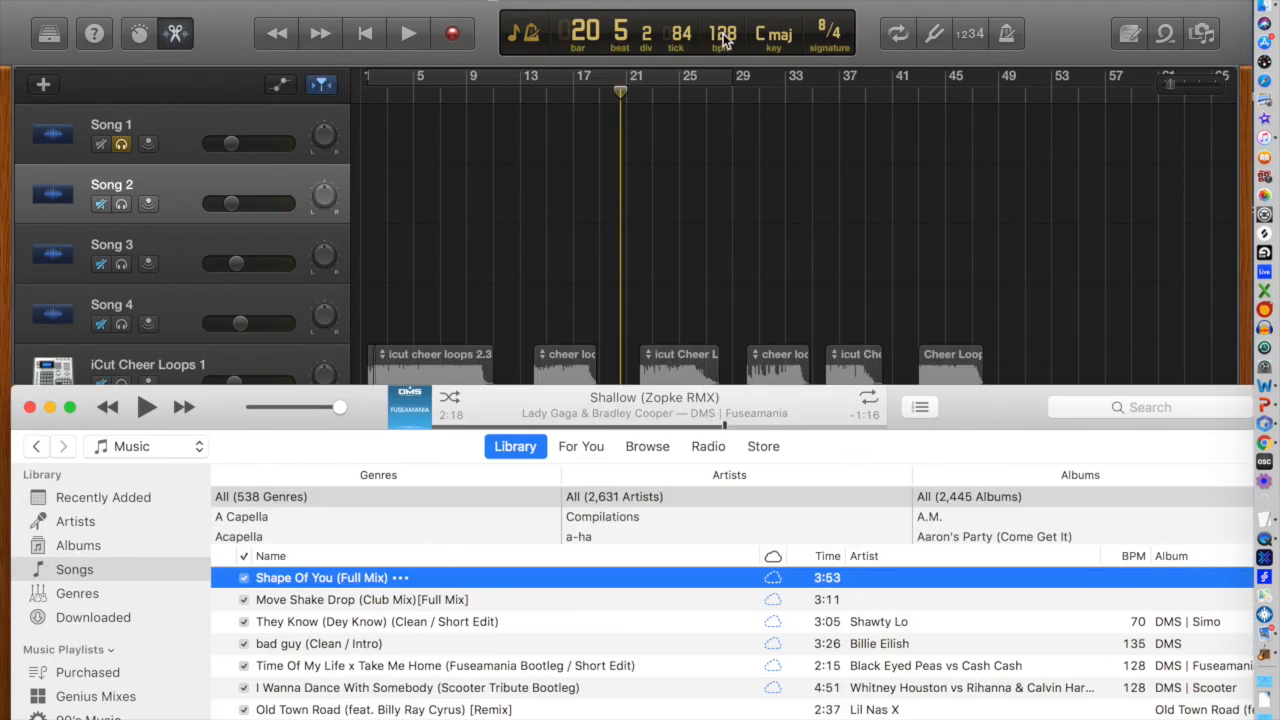
left_click(306, 600)
left_click_drag(306, 600, 385, 160)
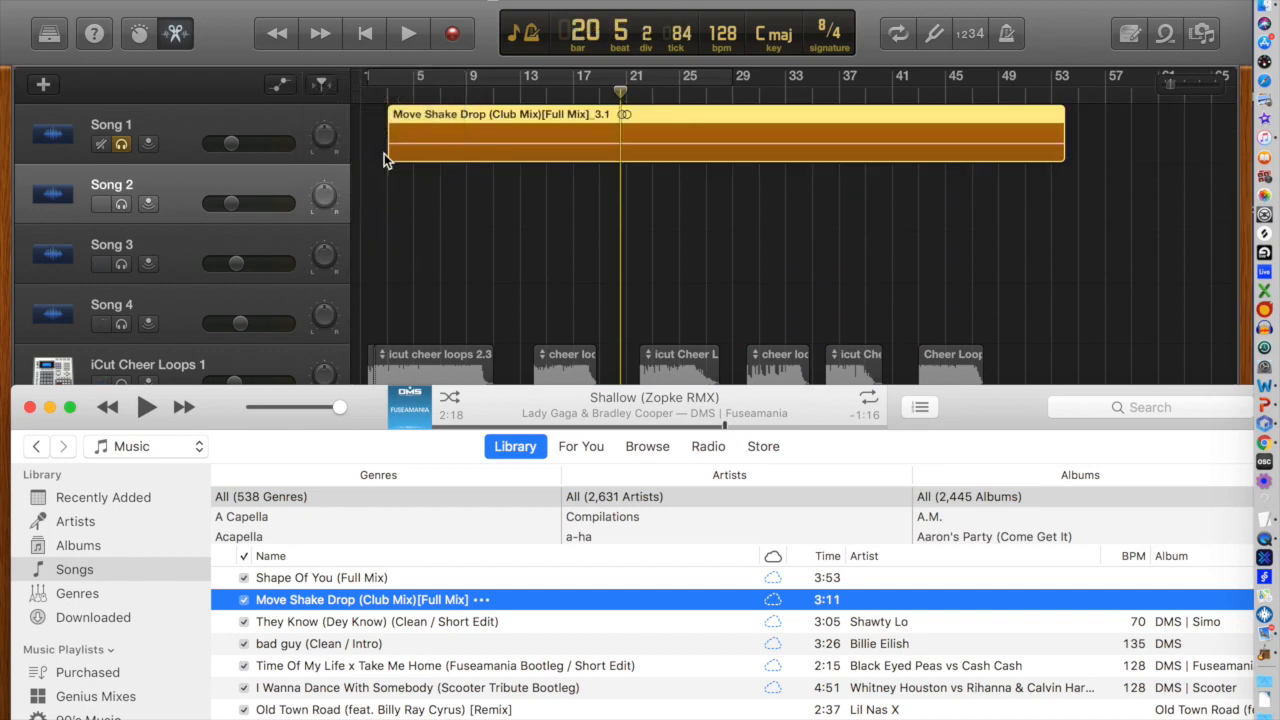
Step: Enable Flex on the Move Shake Drop region in the audio editor and set the project tempo to 144 bpm
double_click(420, 113)
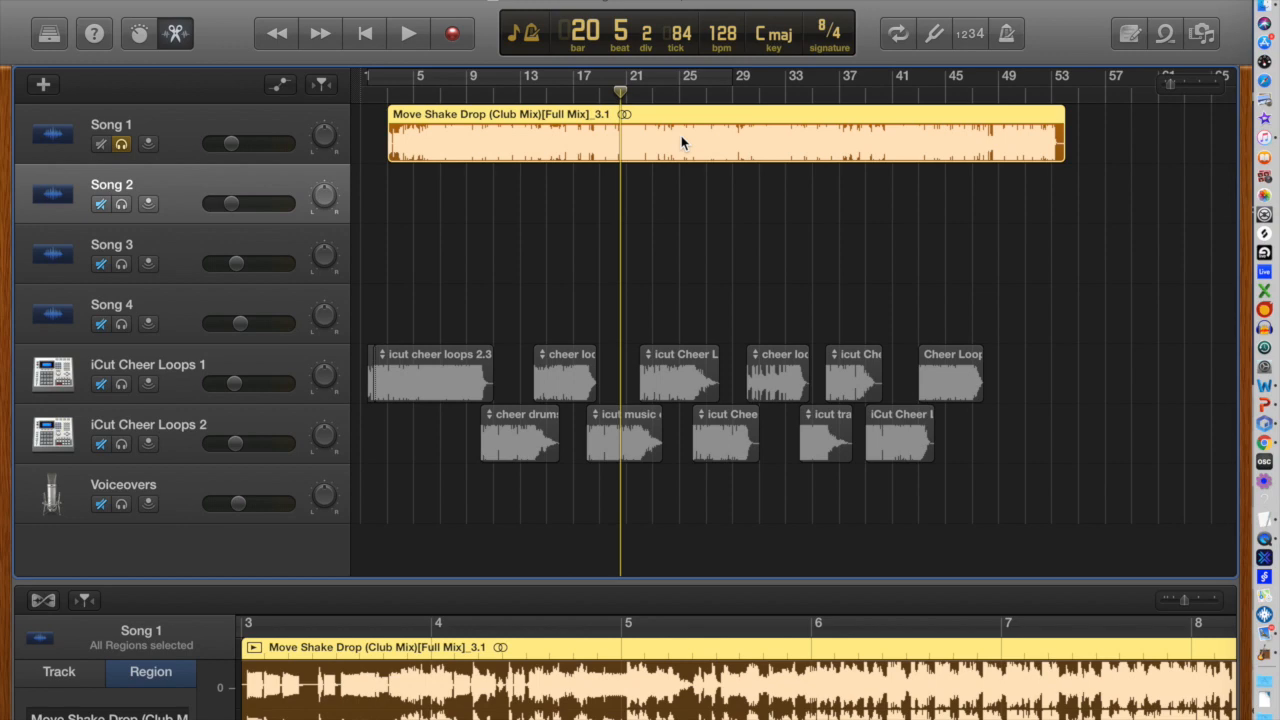
left_click(43, 600)
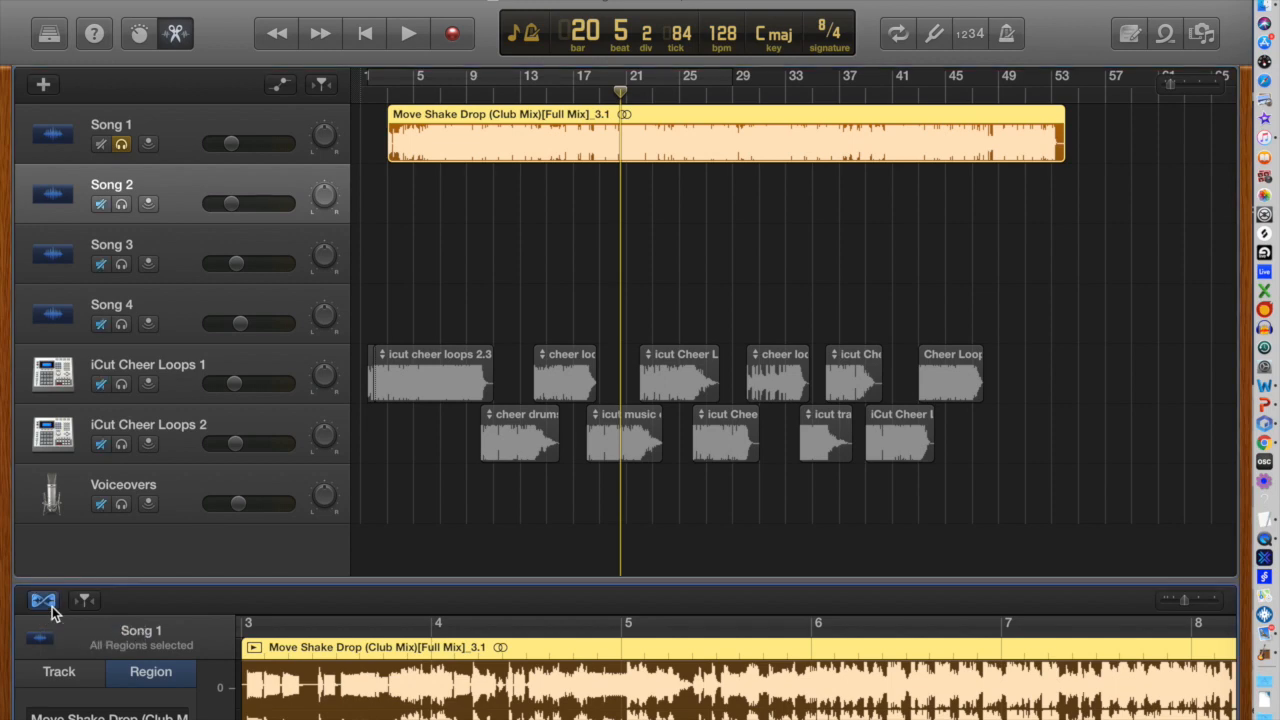
left_click(84, 603)
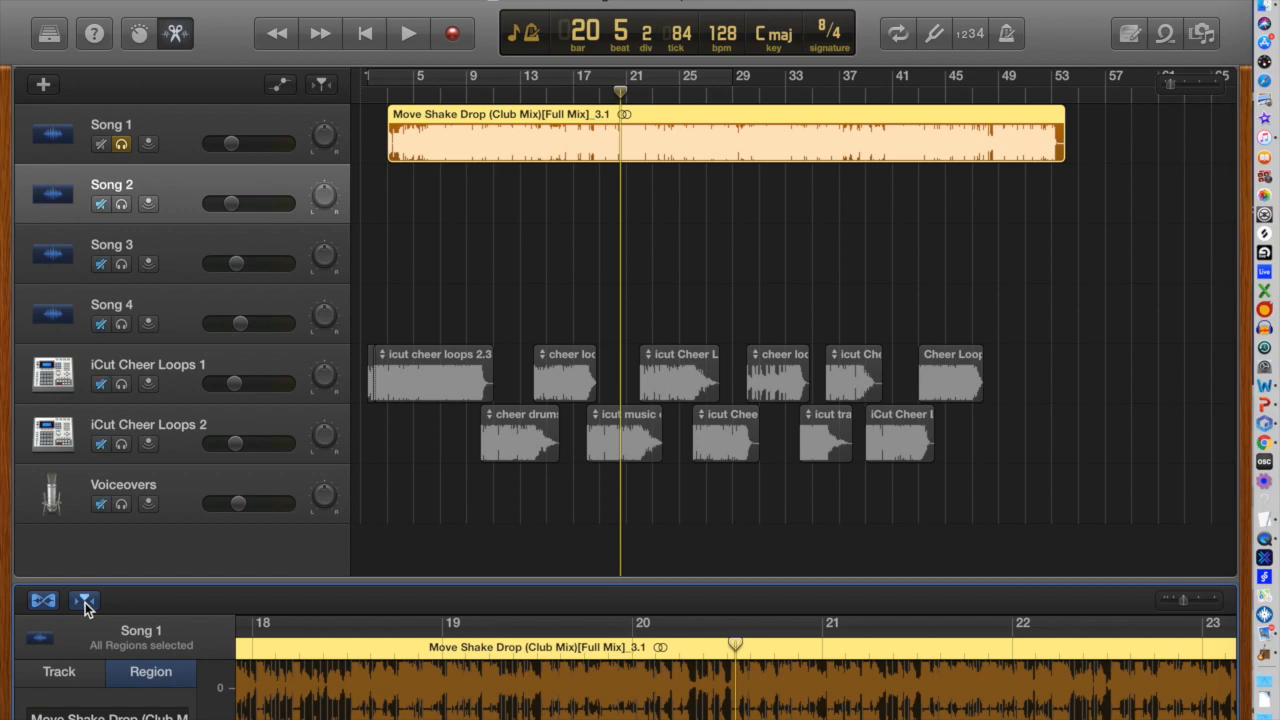
left_click(85, 602)
left_click_drag(717, 45, 717, 23)
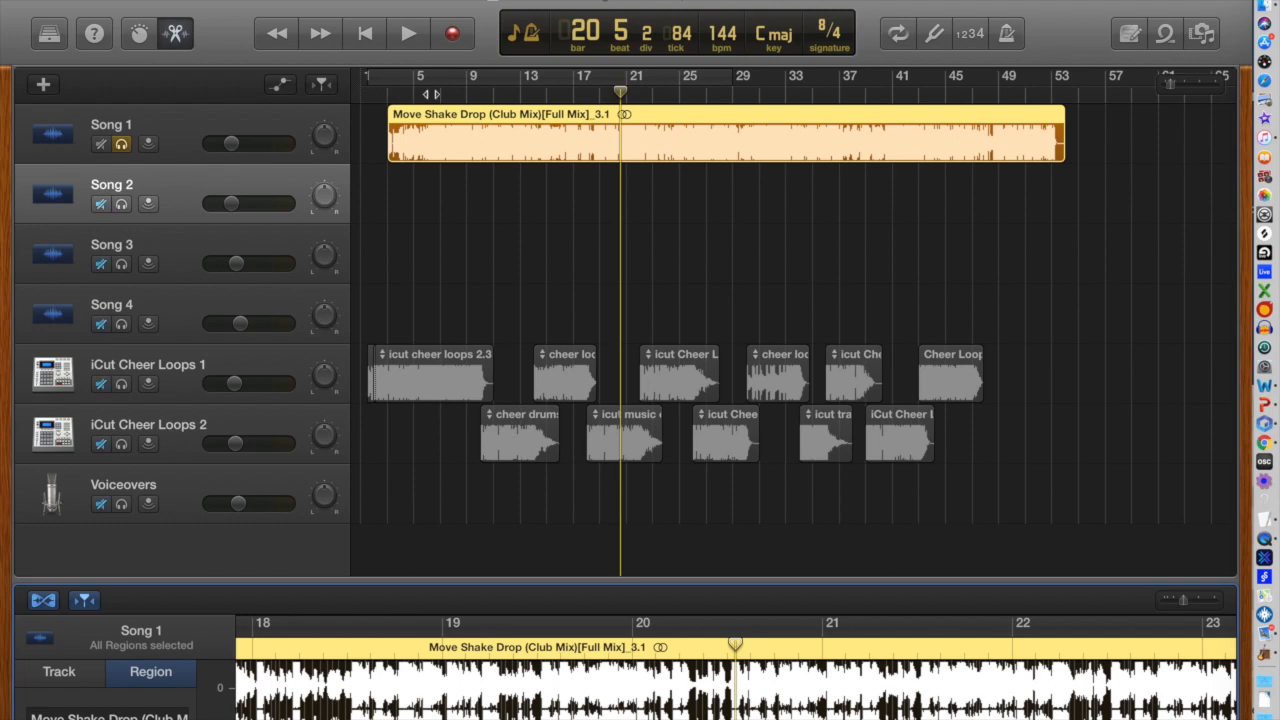
Step: Play the Song 1 region from bar 6 and examine its waveform around bar 7 to find the cut point
left_click(430, 95)
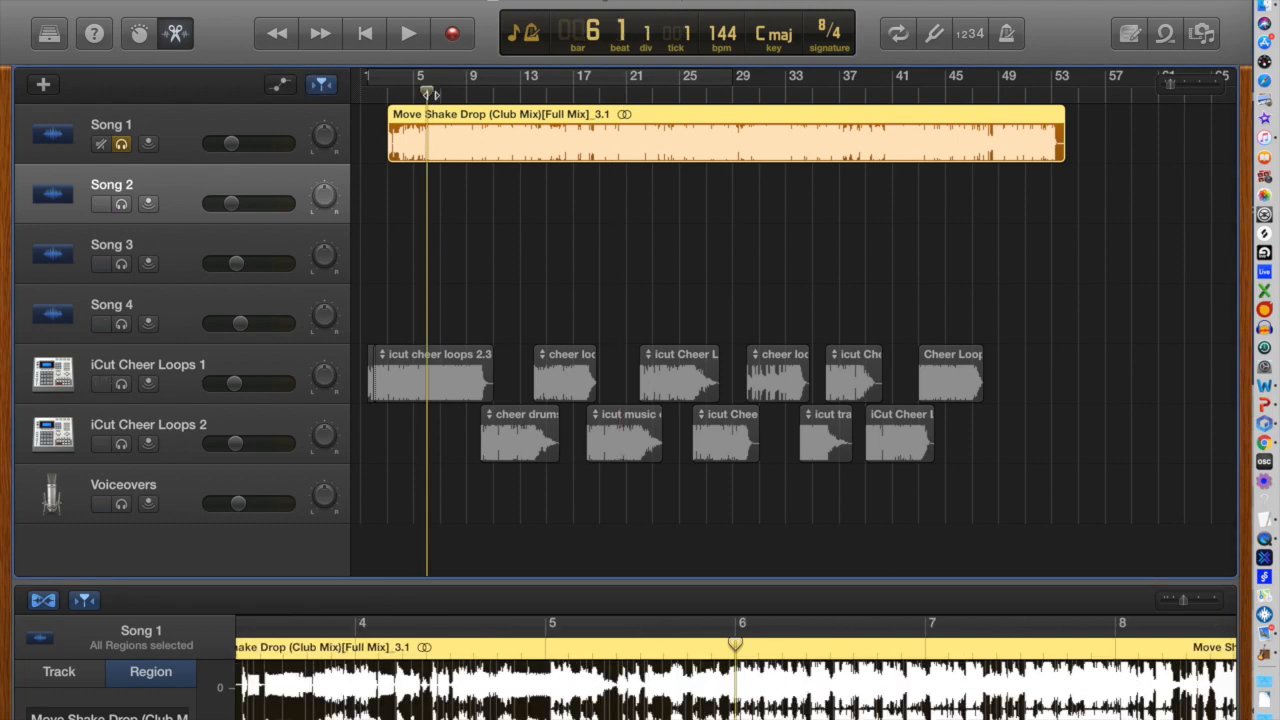
key("space")
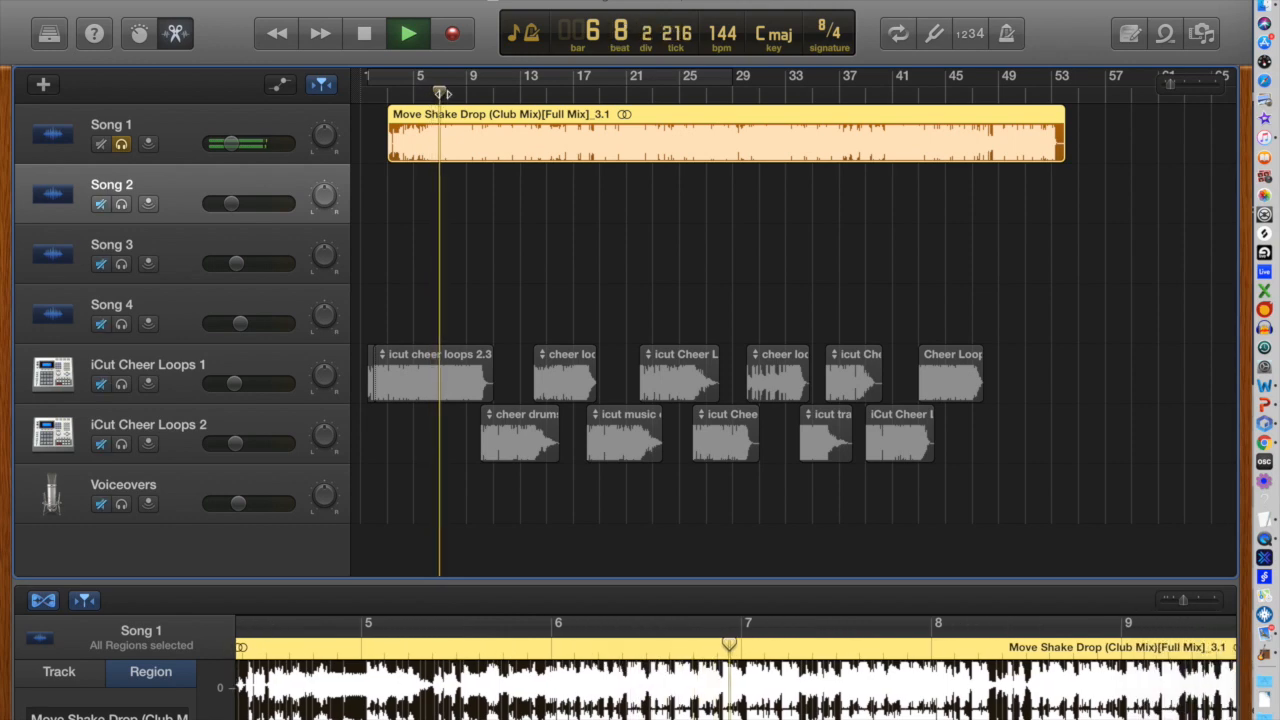
key("space")
key("super+Right")
key("super+Right")
key("super+Right")
key("super+Right")
key("super+Right")
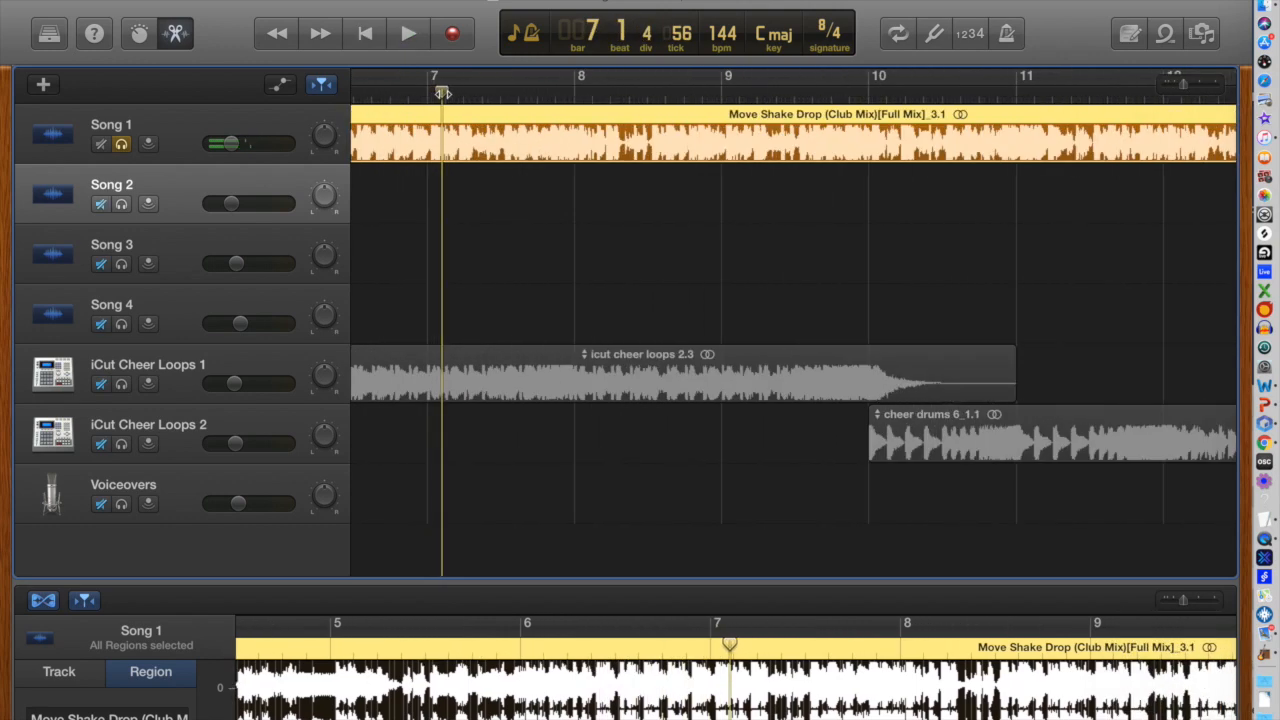
key("super+Right")
key("super+Right")
key("super+Right")
key("super+Right")
key("super+Right")
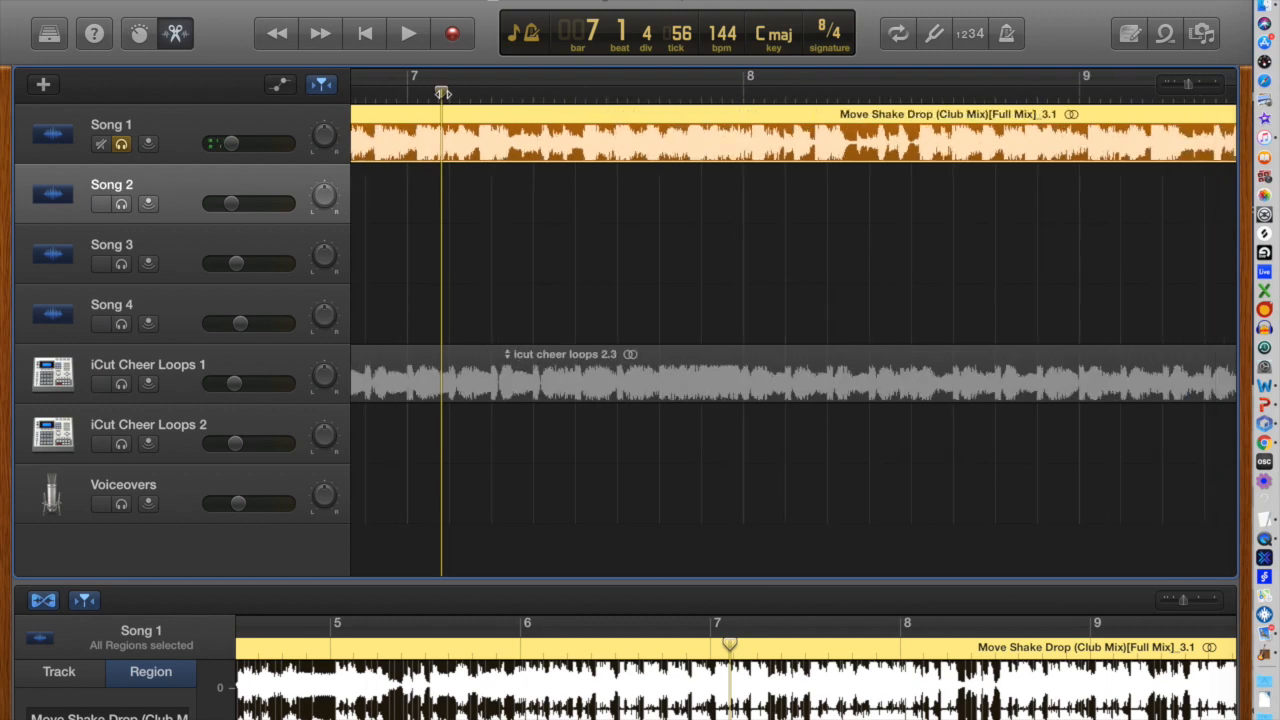
scroll(443, 94, "left", 2)
left_click(414, 95)
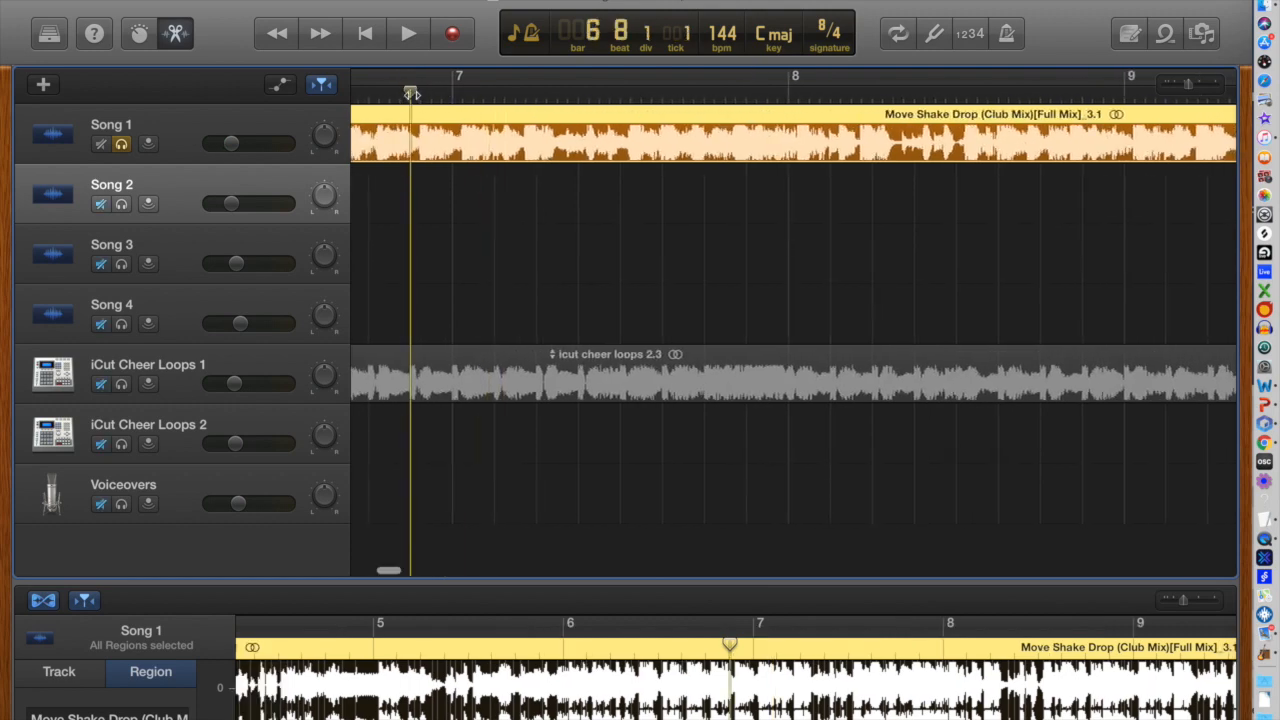
key("space")
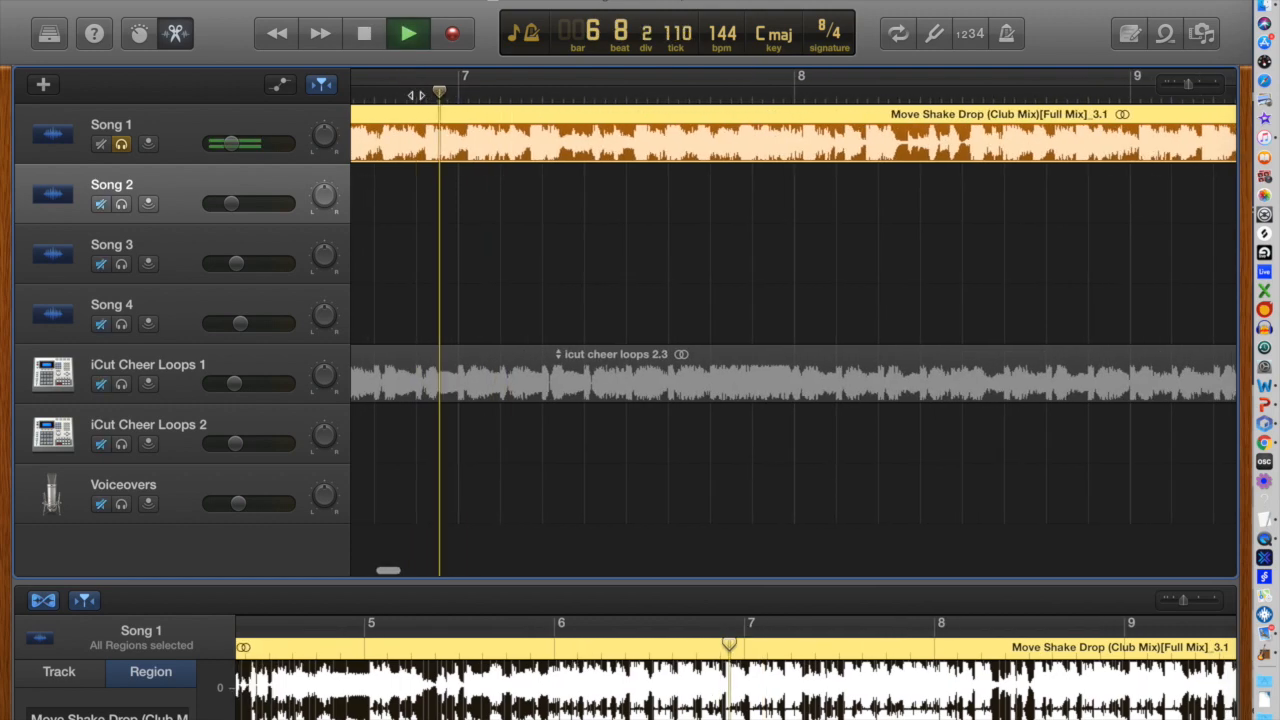
key("space")
Step: Split the Move Shake Drop region at bar 7 and delete the part before the cut
left_click(474, 95)
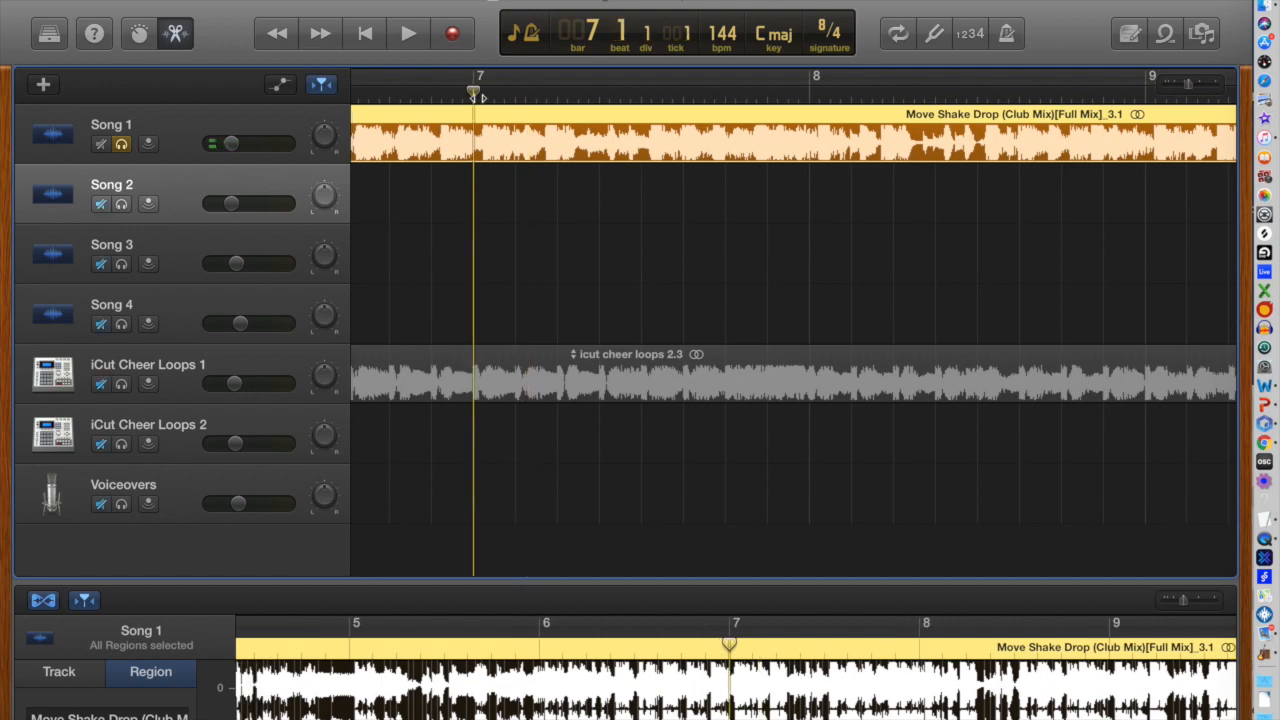
key("super+t")
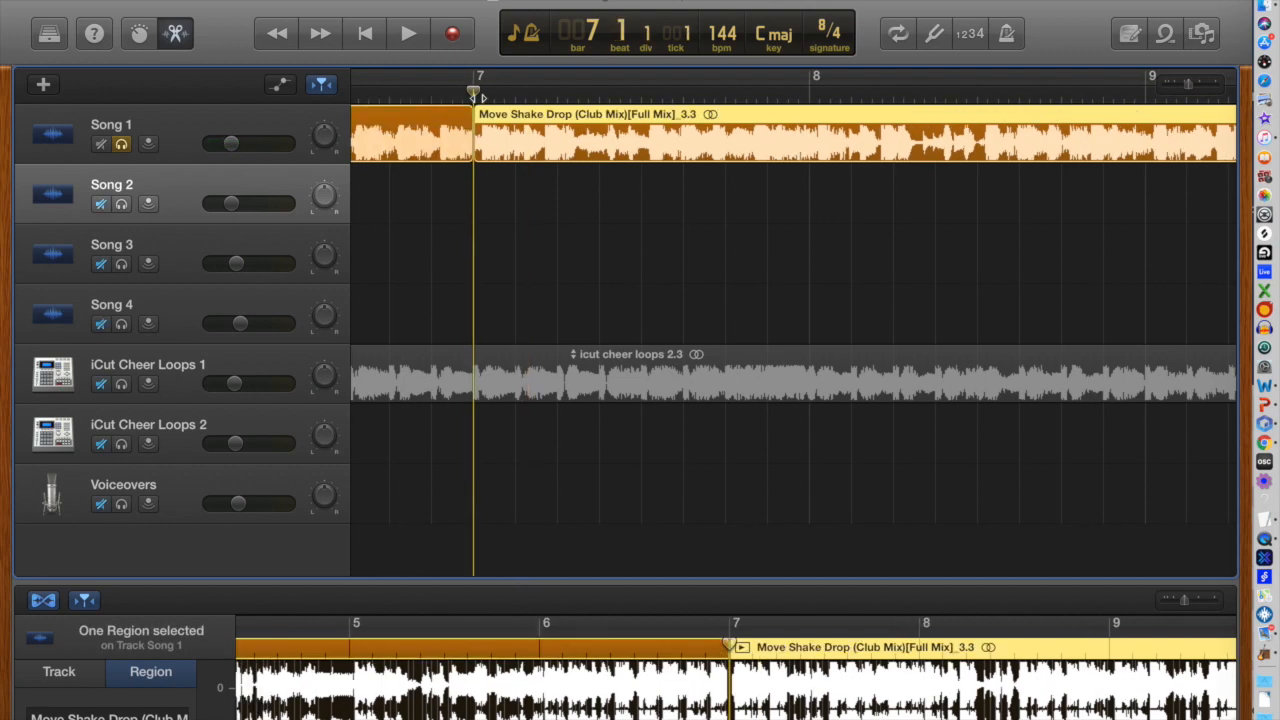
left_click(441, 119)
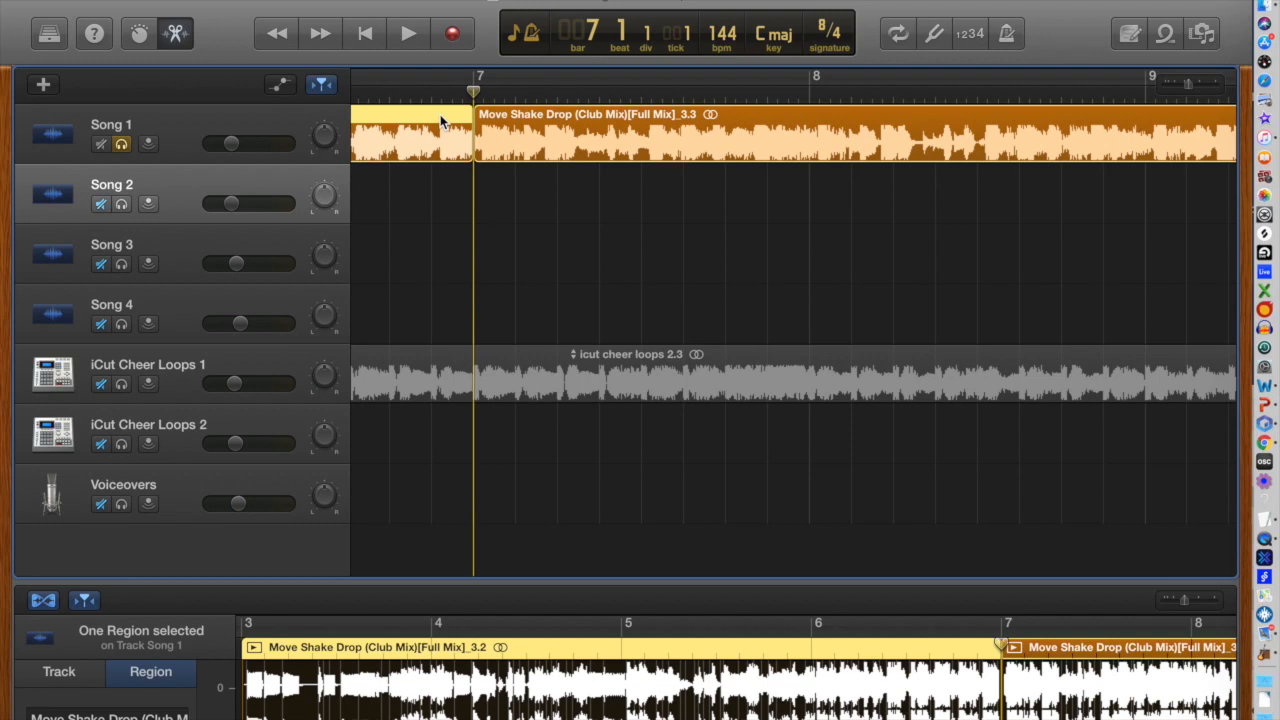
key("Delete")
Step: Trim a small sliver off the start of the remaining Move Shake Drop region on Song 1
key("super+Right")
key("super+Right")
left_click_drag(480, 140, 512, 143)
key("super+Left")
key("super+Left")
key("super+Left")
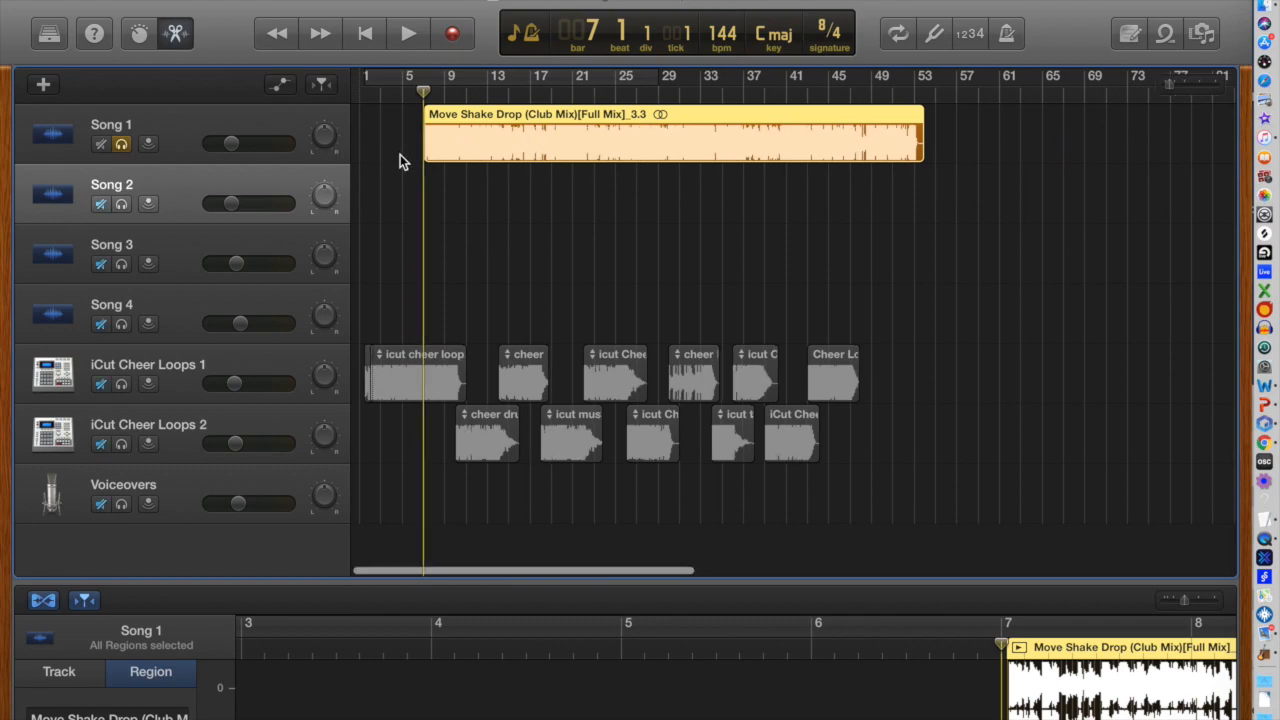
Step: Move the Move Shake Drop region to start at bar 2, aligned with the icut cheer loops 2.3 region
key("super+Right")
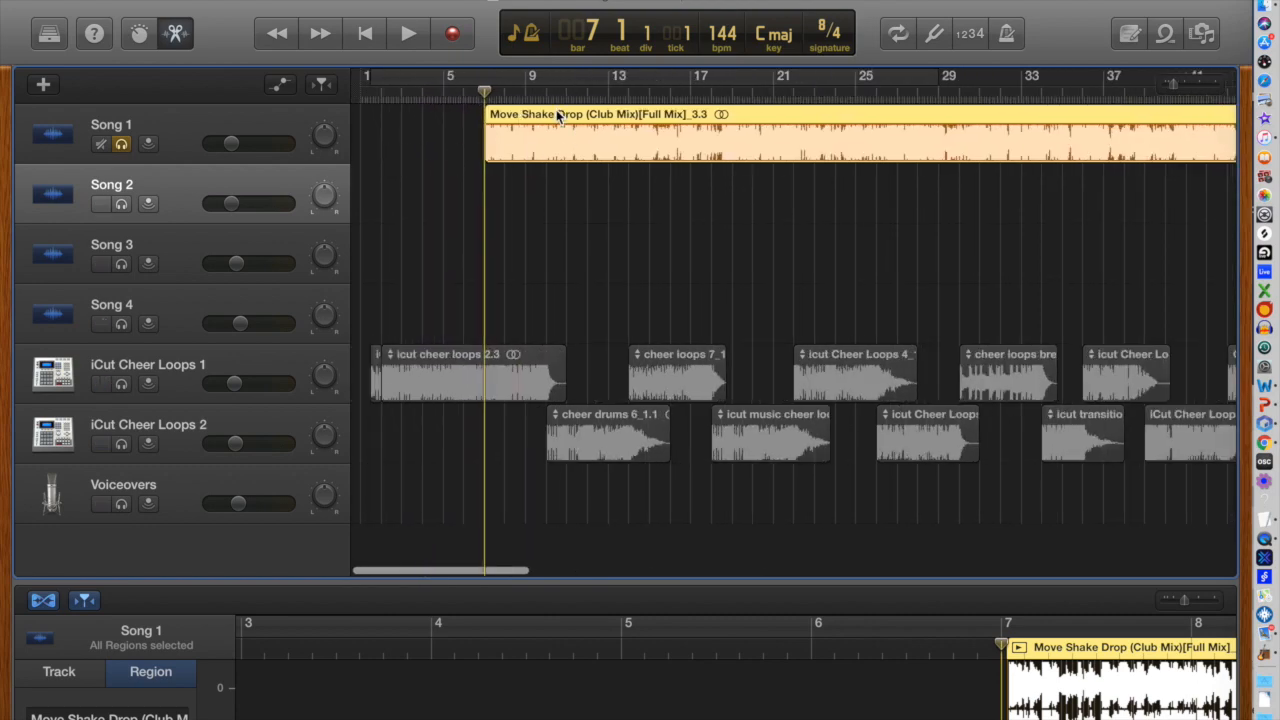
left_click_drag(563, 117, 451, 118)
key("super+Right")
scroll(400, 102, "left", 3)
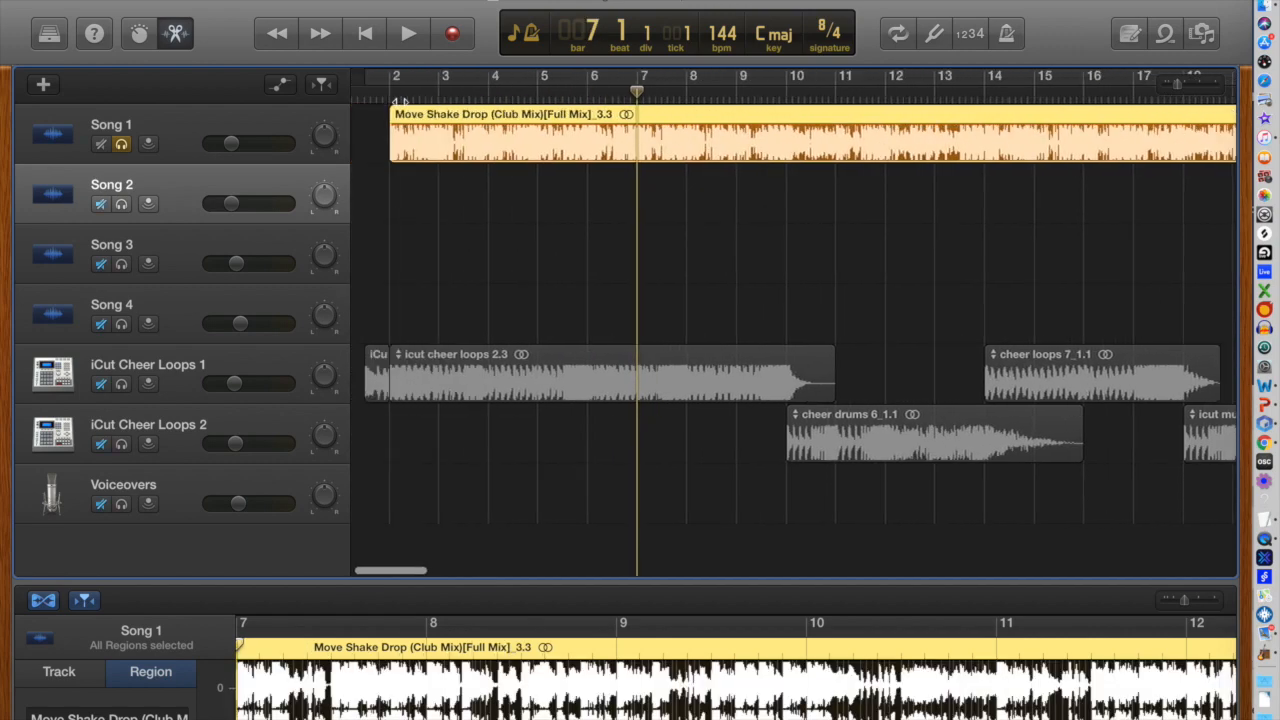
scroll(400, 102, "left", 2)
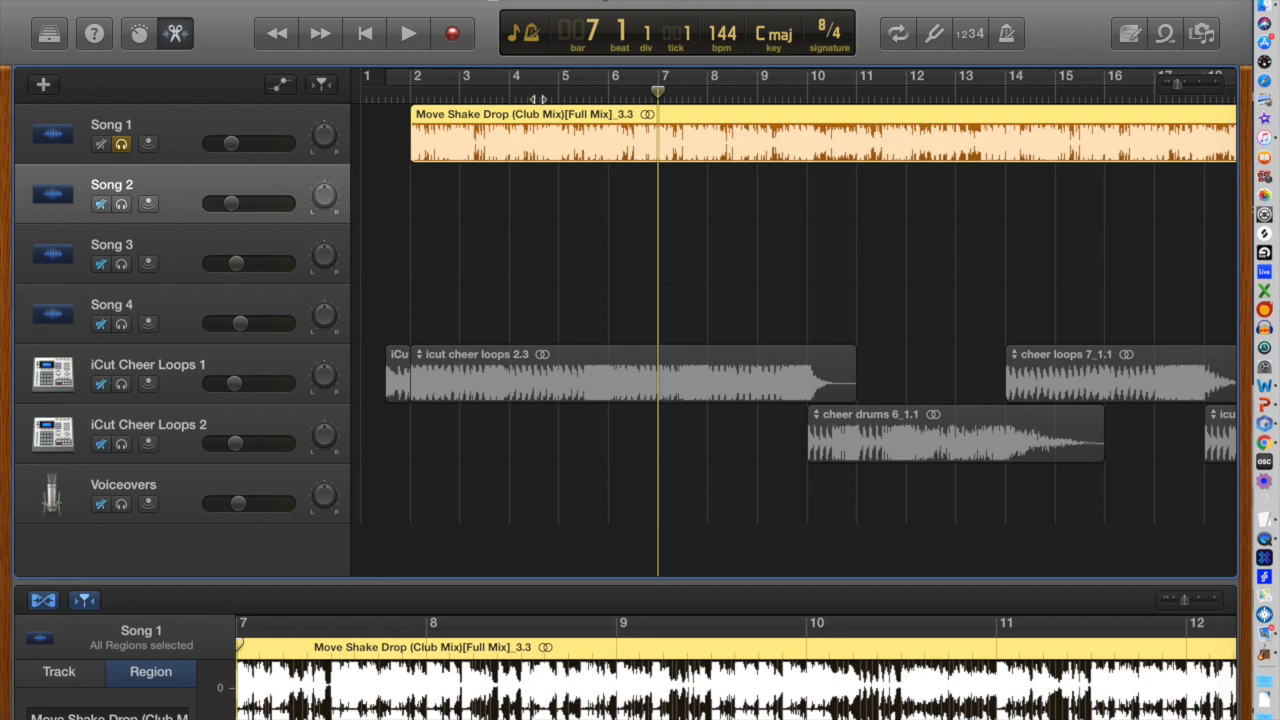
Step: Play the Song 1 region from the middle of bar 4 to find the next cut point and split it at bar 6
left_click(539, 96)
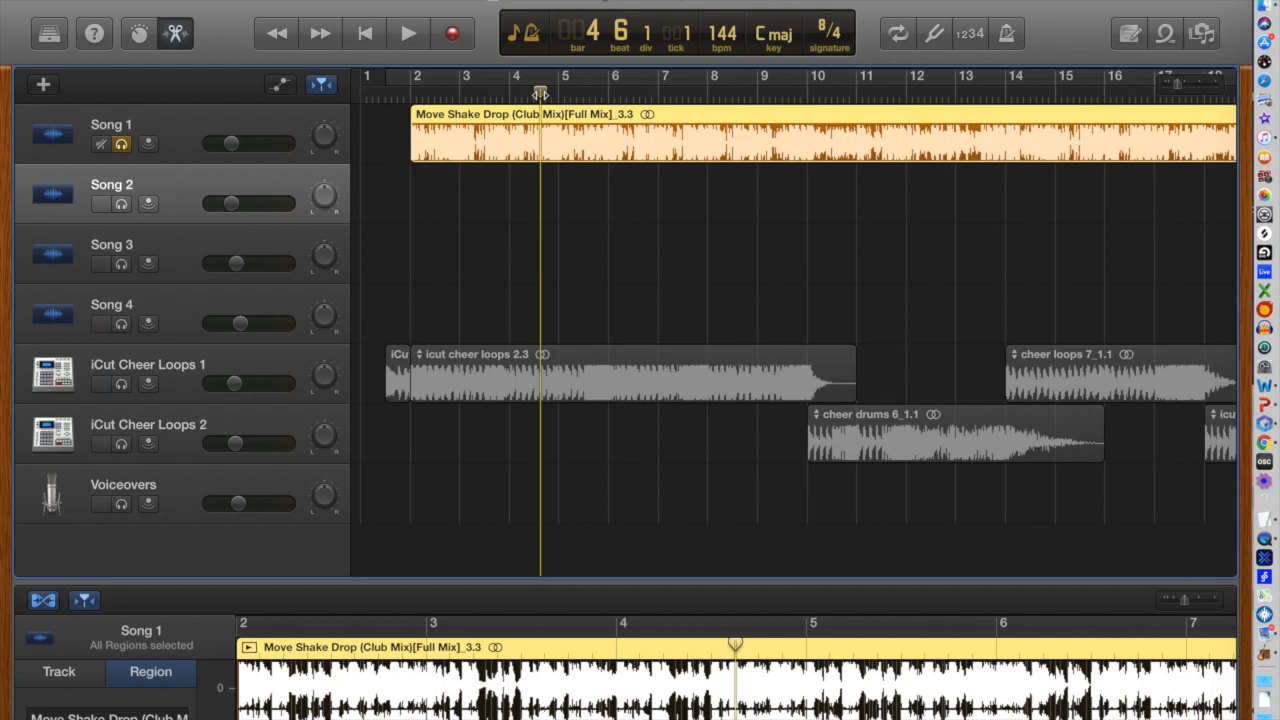
key("space")
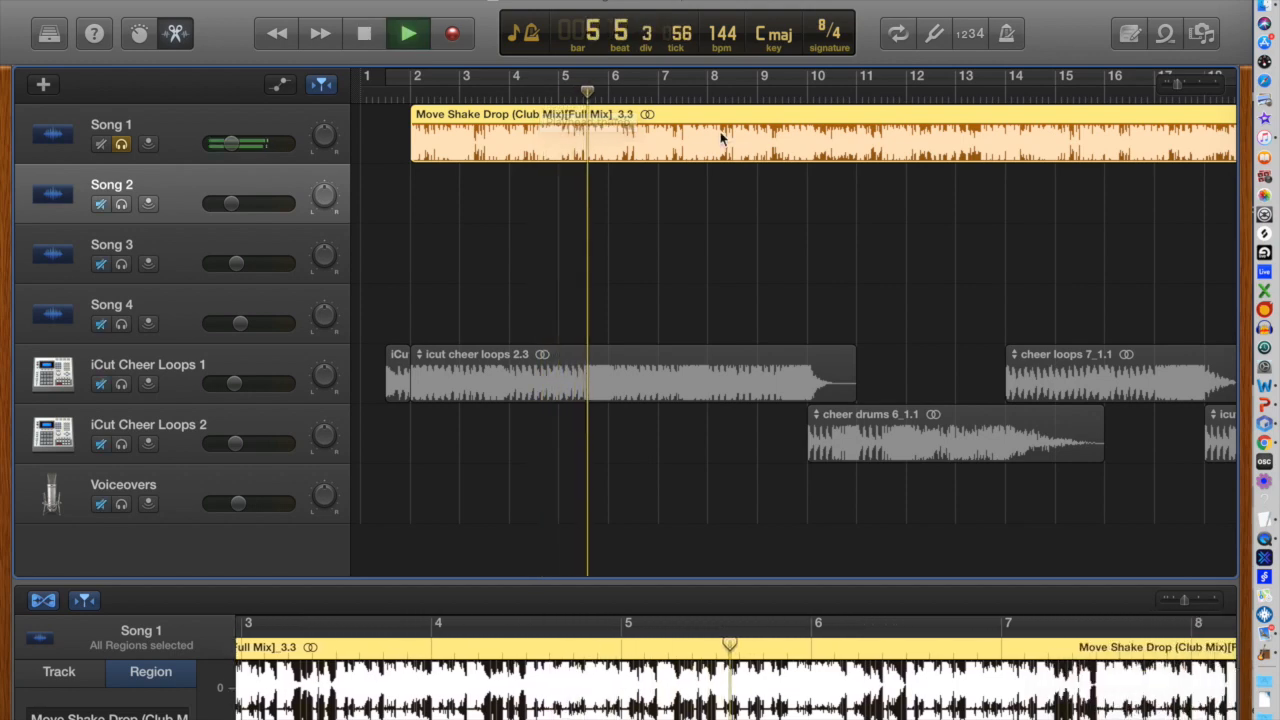
key("space")
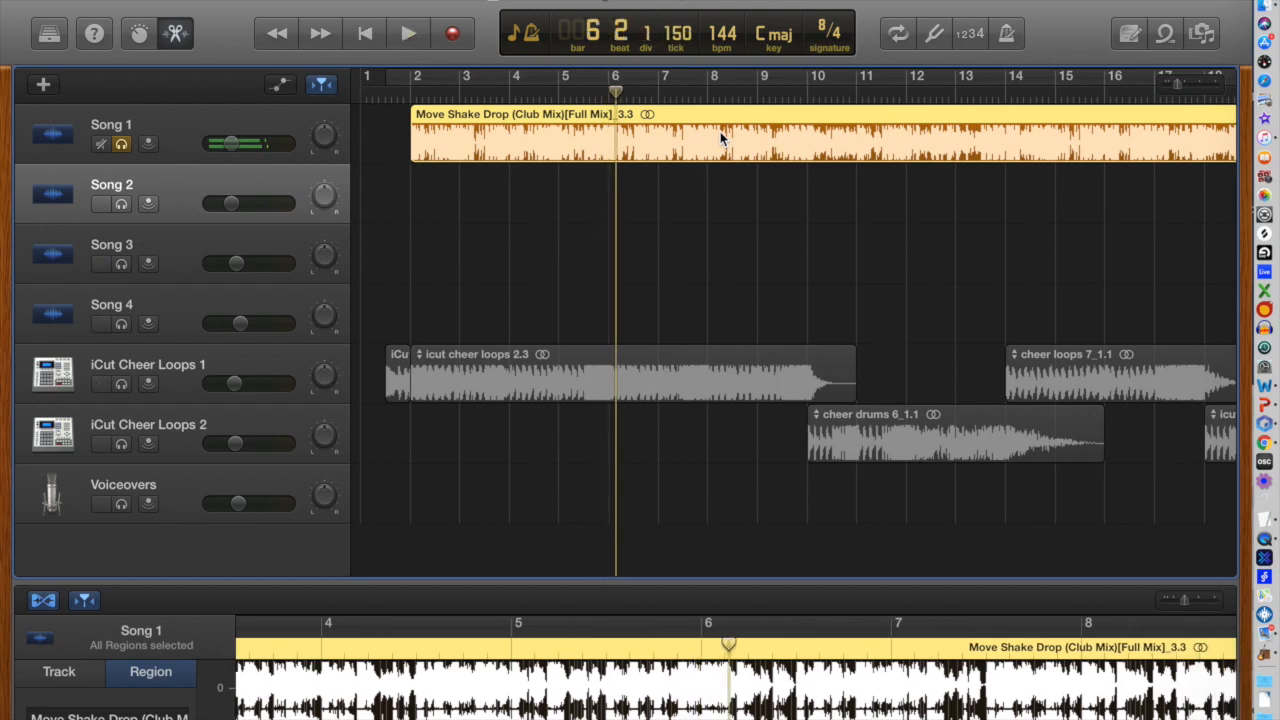
left_click_drag(613, 97, 608, 95)
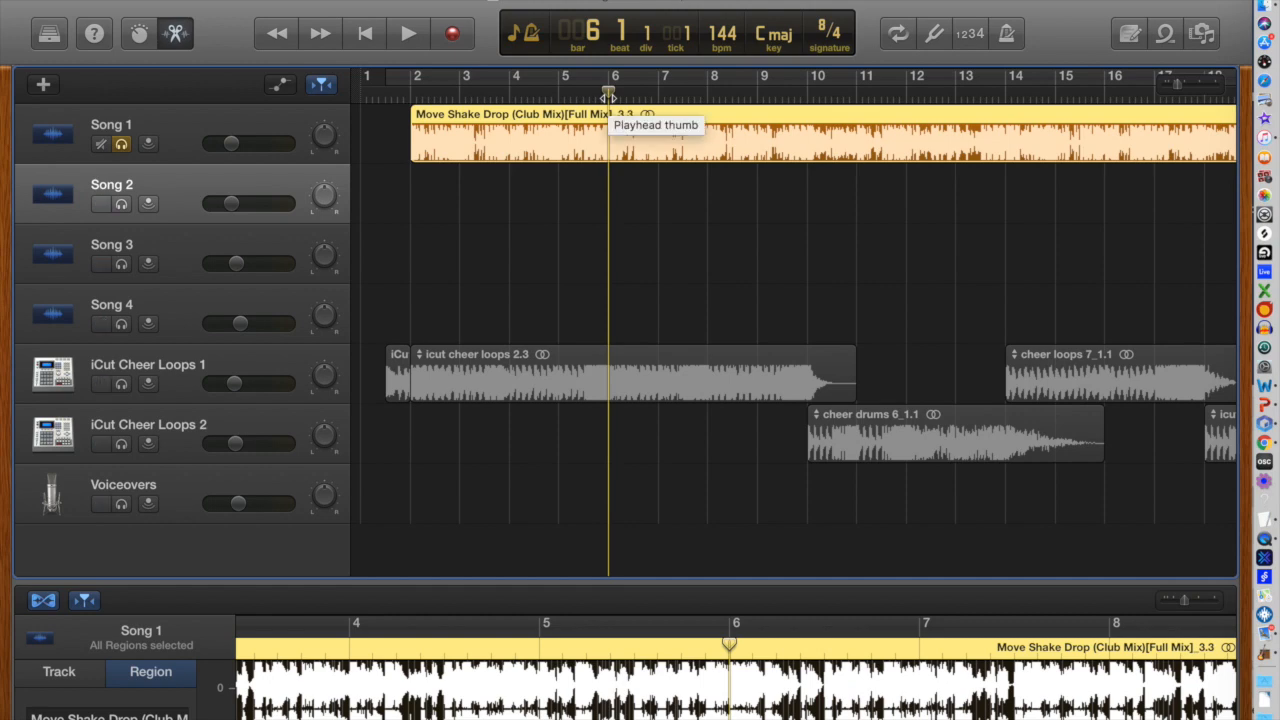
key("super+t")
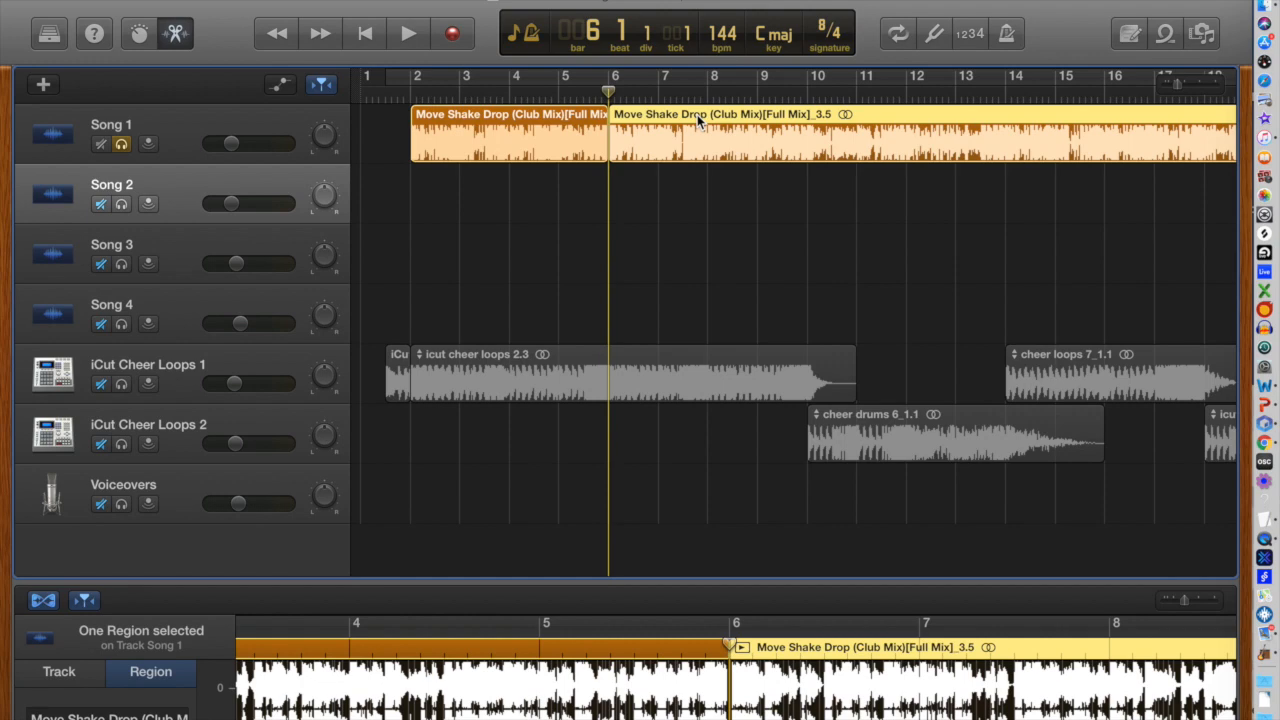
Step: Delete the Move Shake Drop part after bar 6, then unsolo Song 1 and play the mix with the cheer loops from bar 1 beat 5
key("Delete")
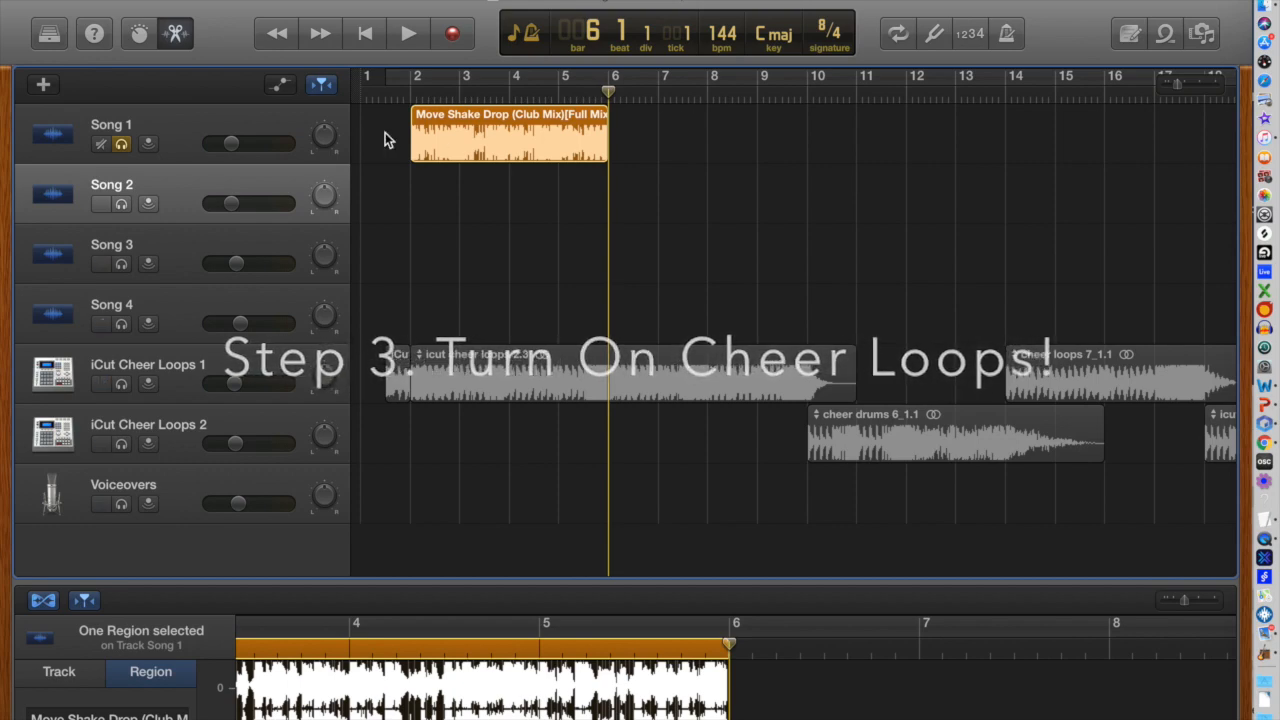
left_click(121, 145)
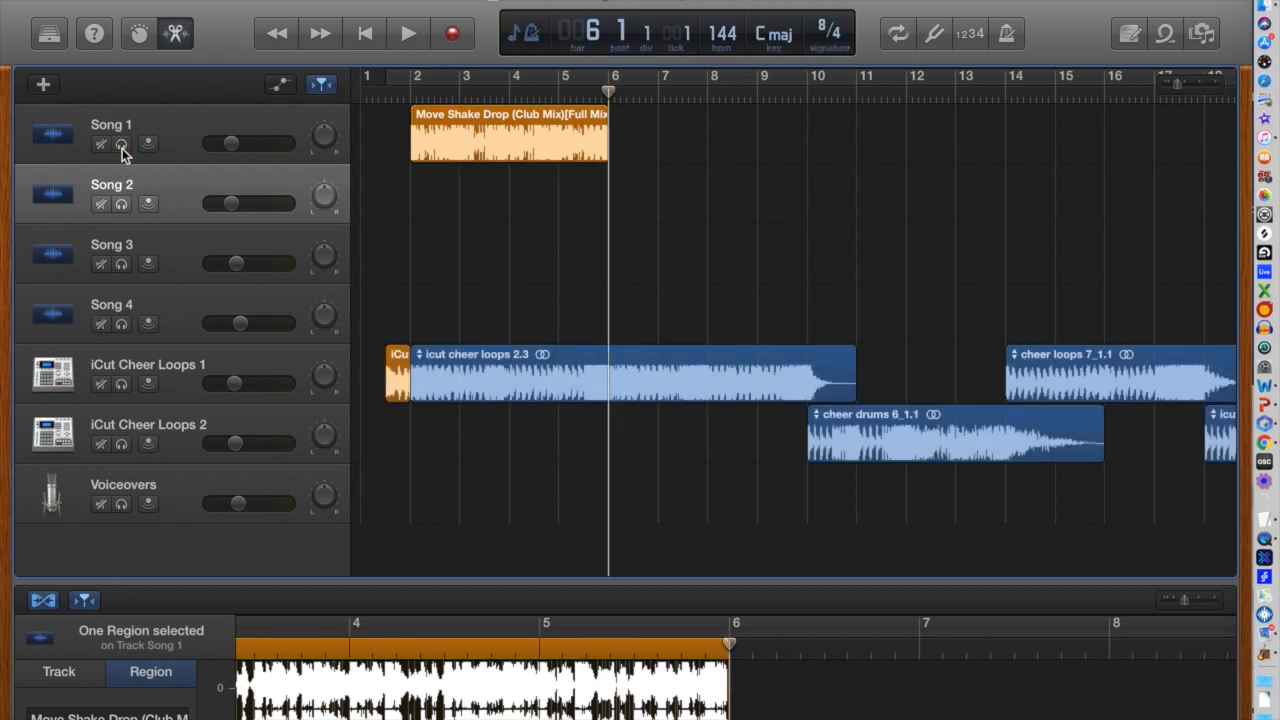
left_click(385, 96)
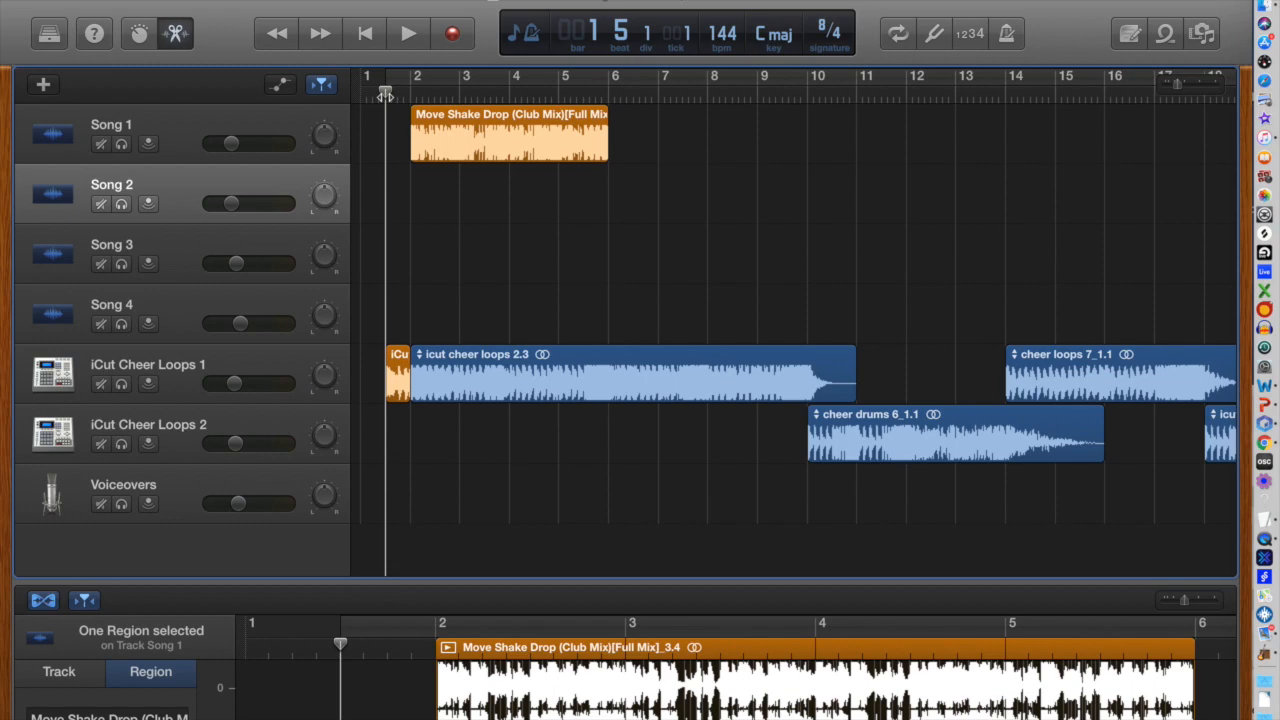
key("space")
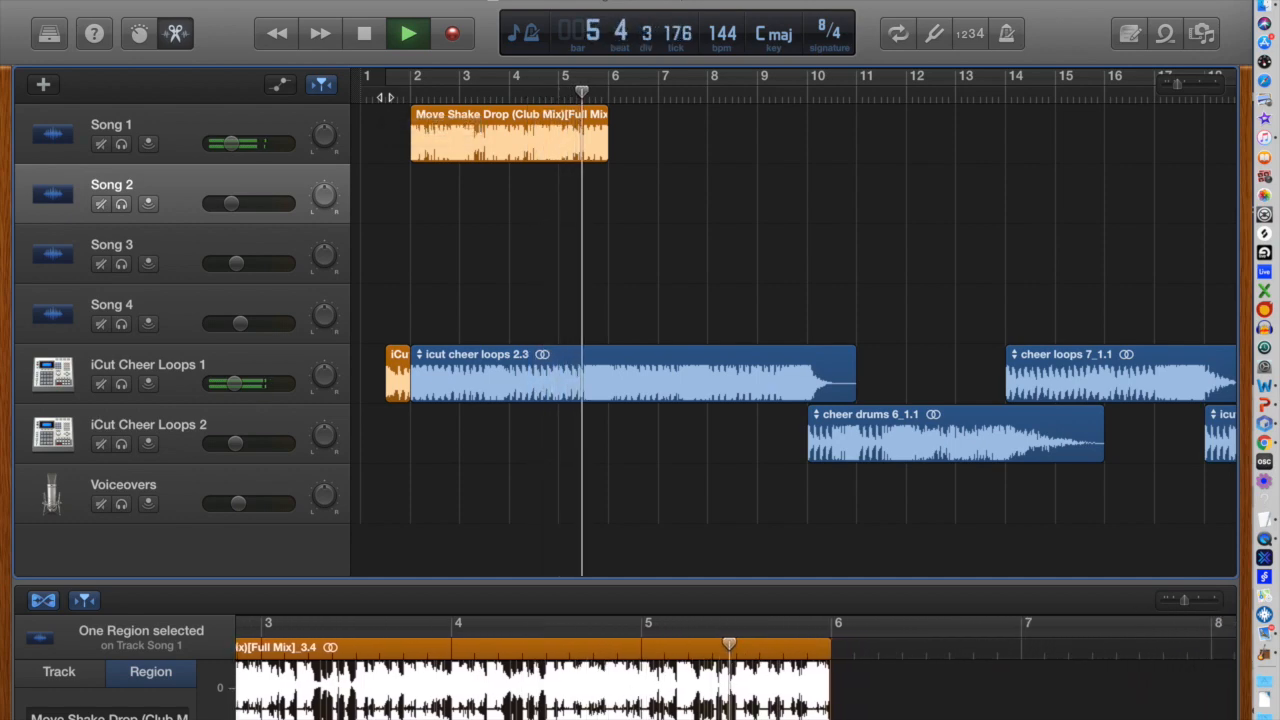
key("space")
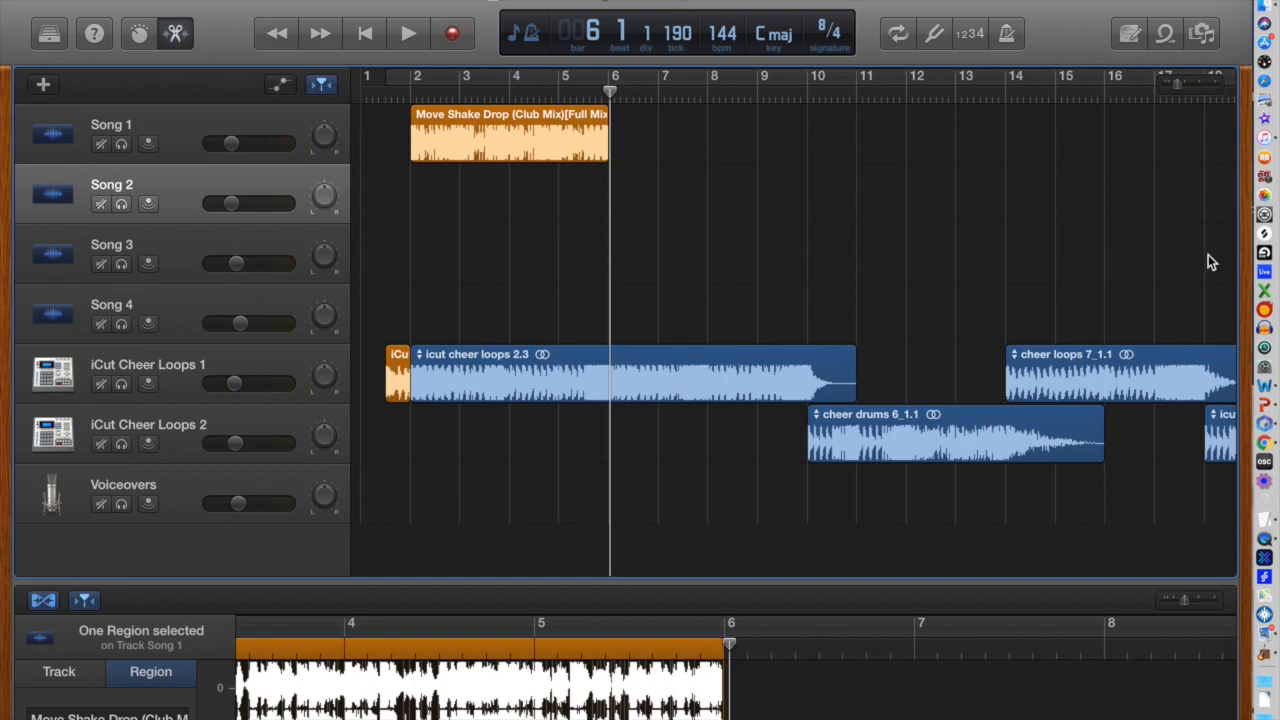
Step: Switch to Chrome and check the BPM of Shape of You in the Unleash the Beats My Tracks list
left_click(1264, 443)
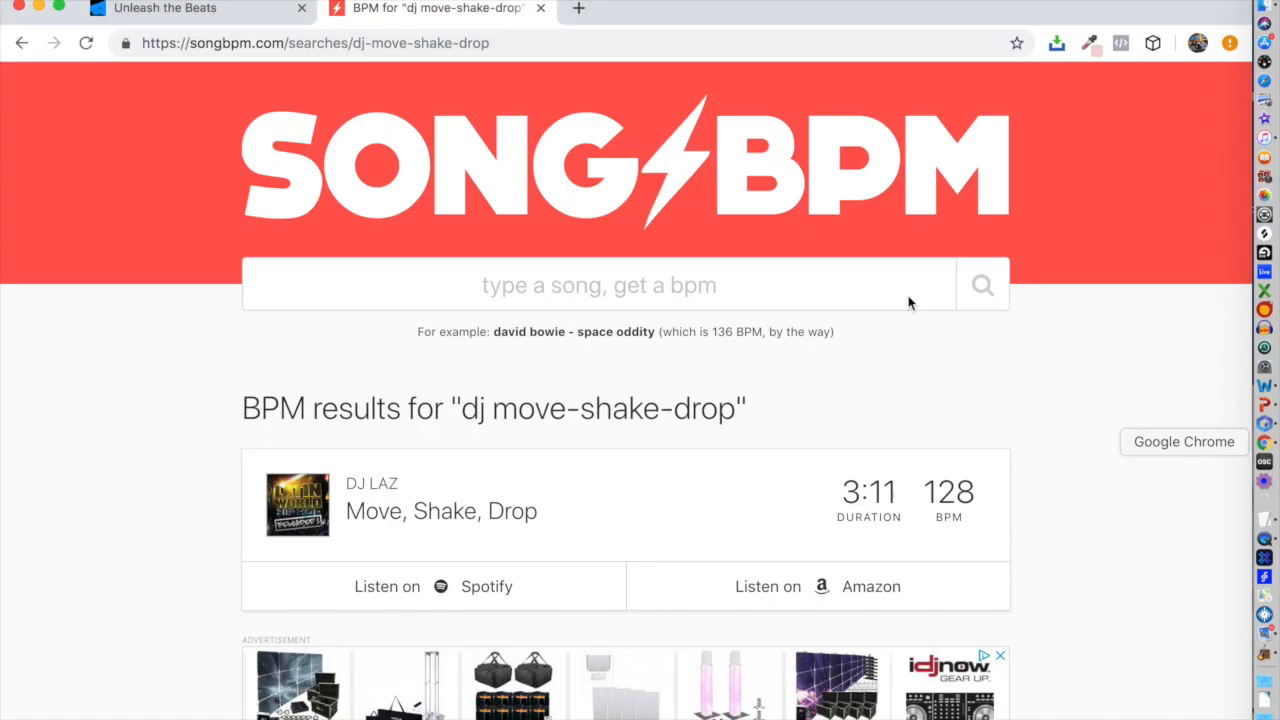
left_click(231, 8)
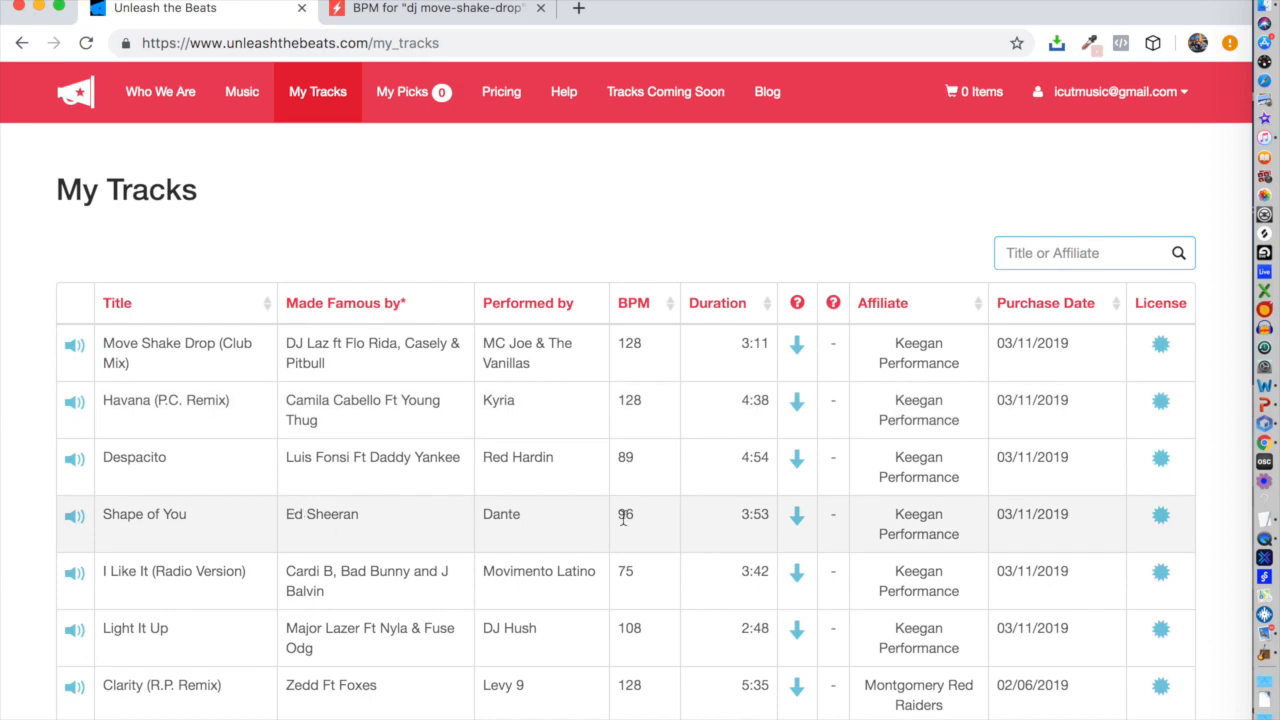
left_click_drag(634, 518, 608, 519)
key("ctrl+Up")
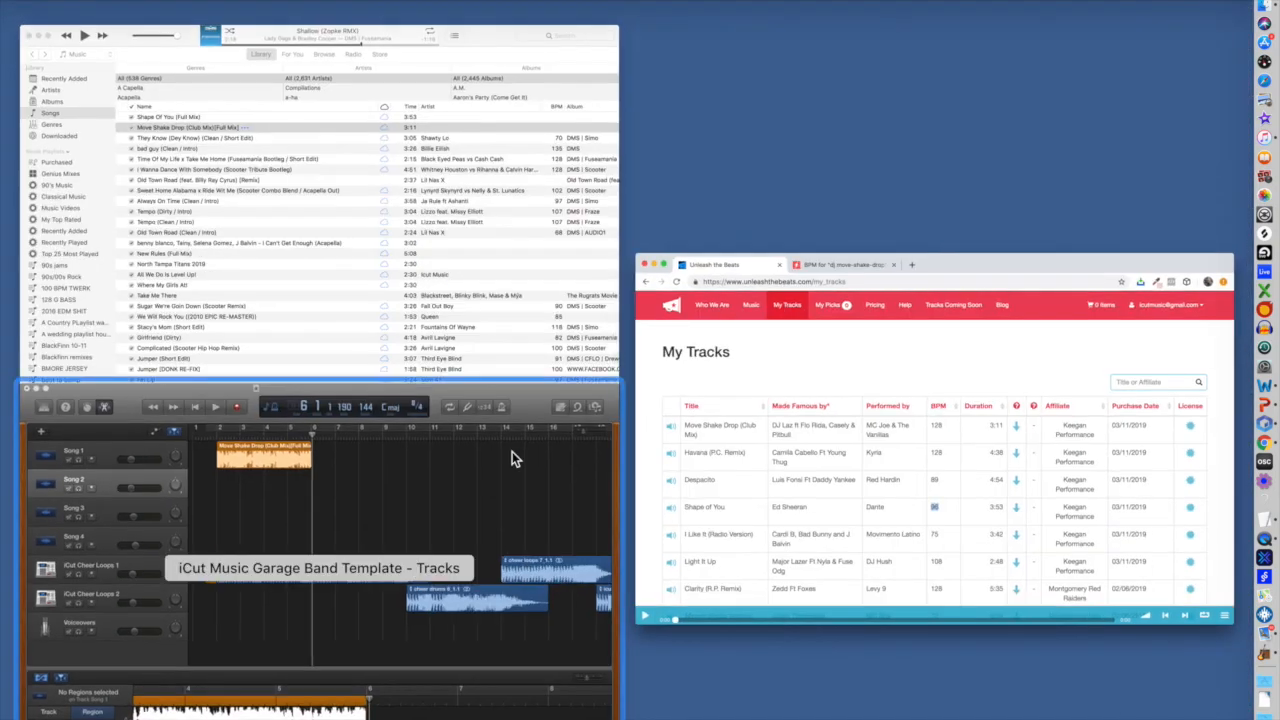
Step: Return to GarageBand, set the project tempo to 96 bpm and add Shape Of You (Full Mix) from iTunes to Song 2 at bar 6
left_click(453, 449)
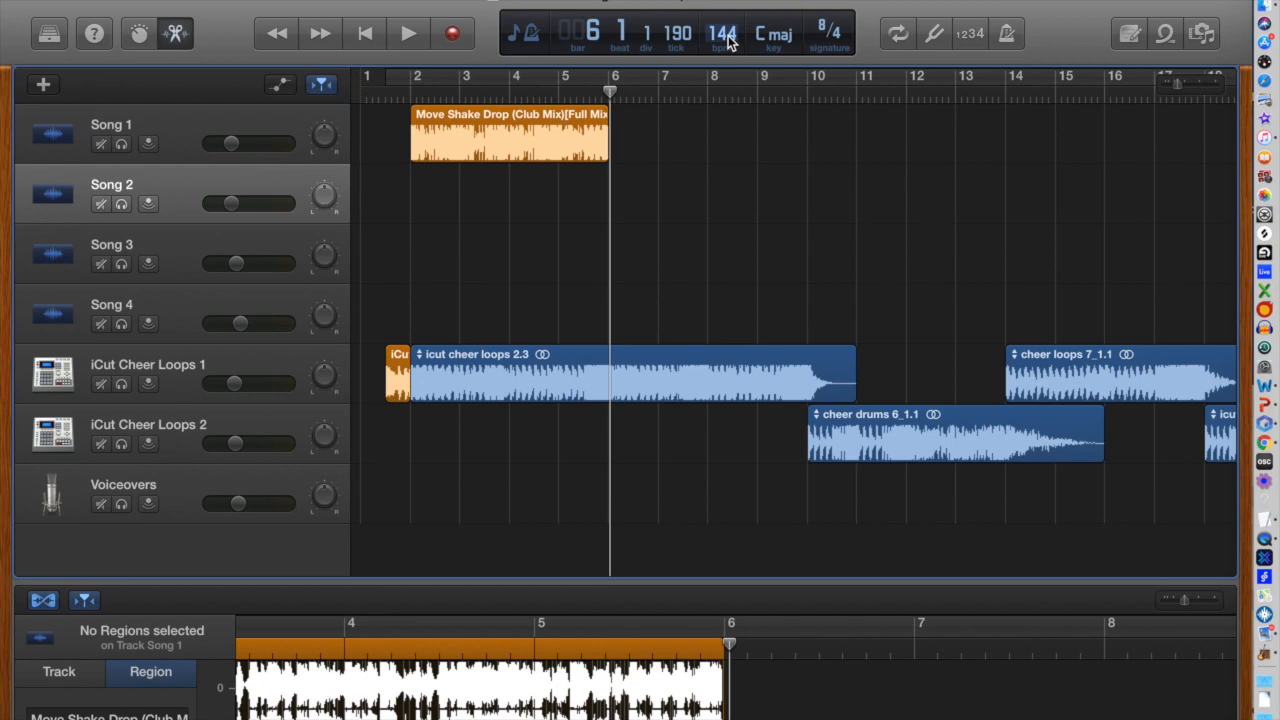
left_click_drag(727, 34, 723, 200)
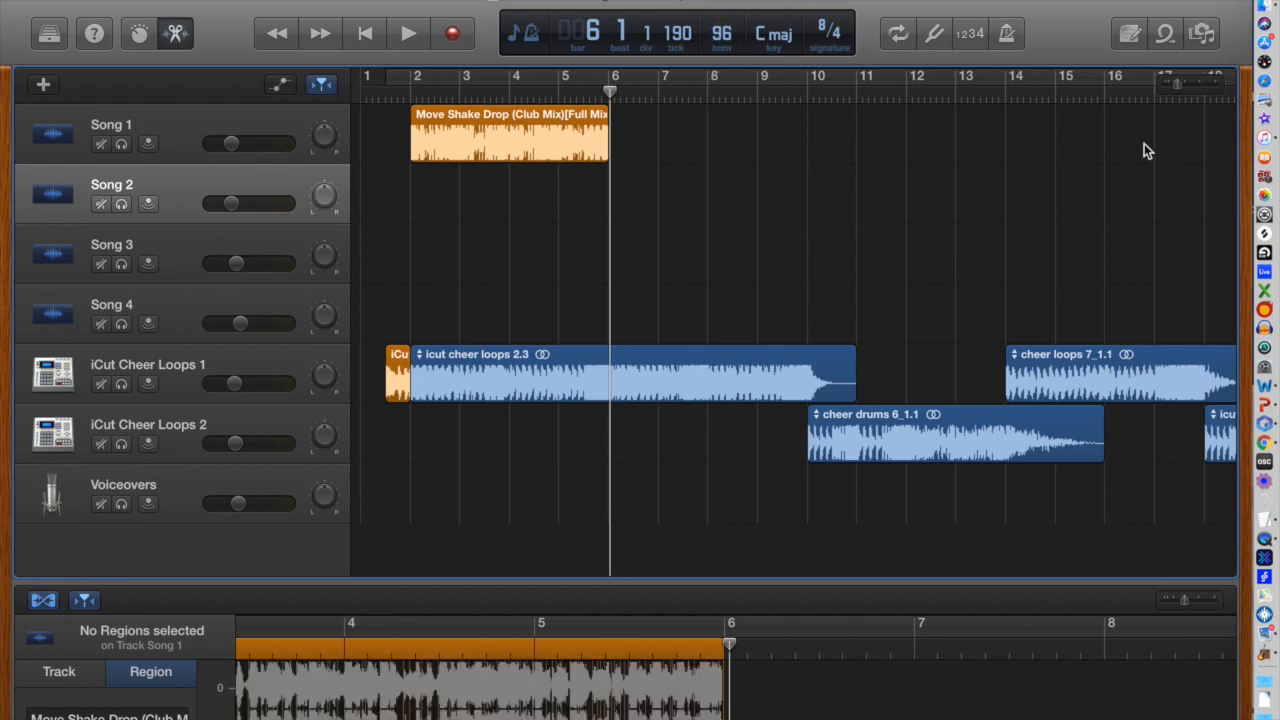
left_click(1265, 138)
left_click_drag(350, 582, 652, 175)
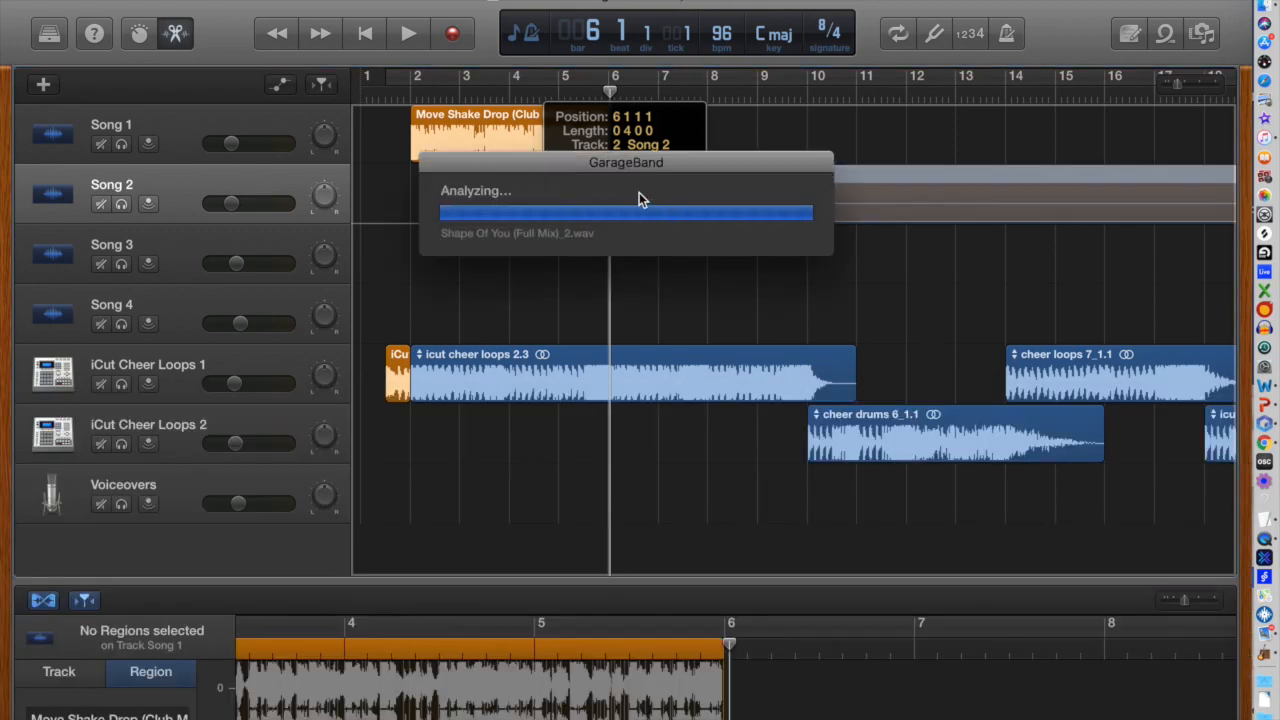
Step: Solo the Song 2 track and set the project tempo to 144 bpm
left_click(122, 205)
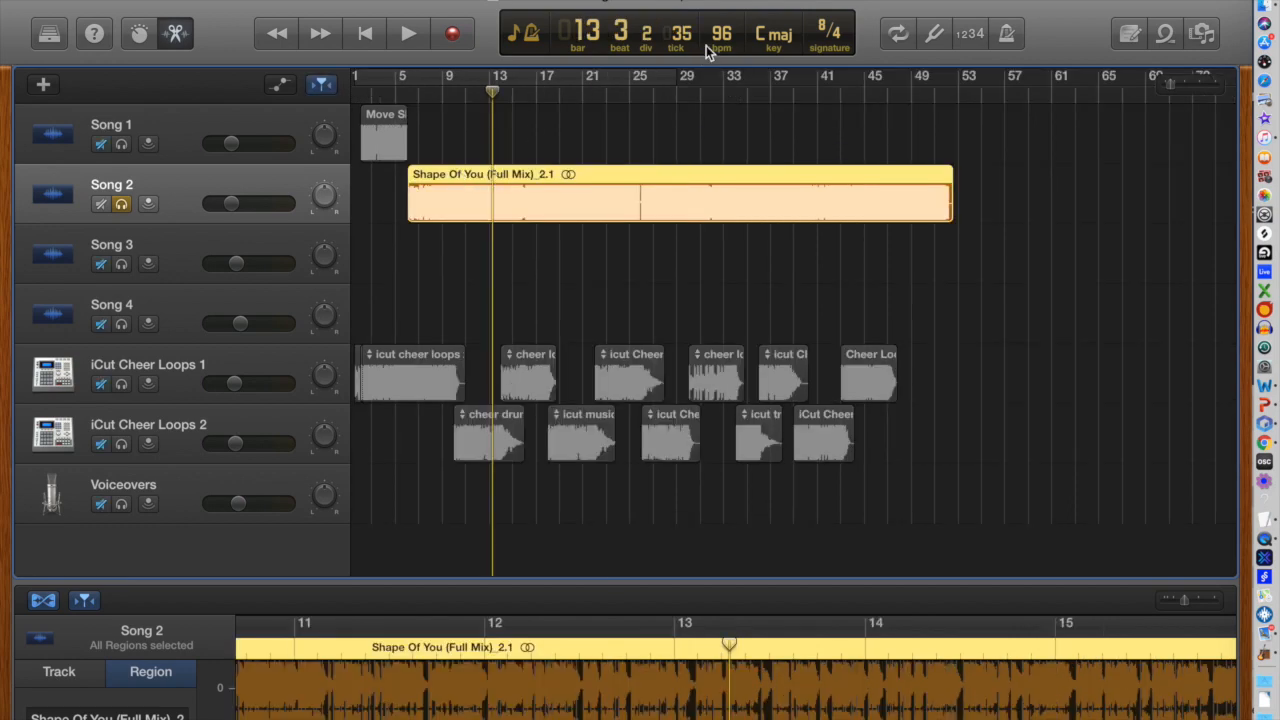
left_click_drag(718, 33, 723, 2)
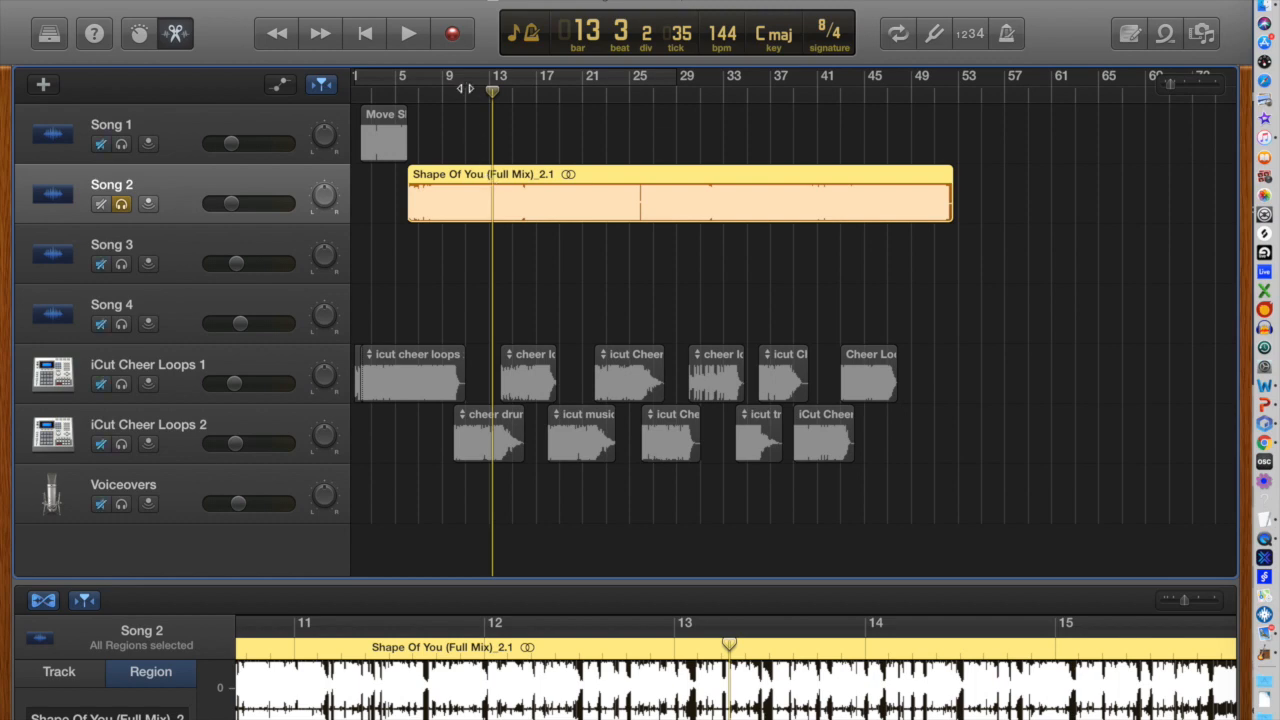
Step: Play the Shape Of You region from bar 12 and again from just before bar 16 to find a starting section
left_click(476, 95)
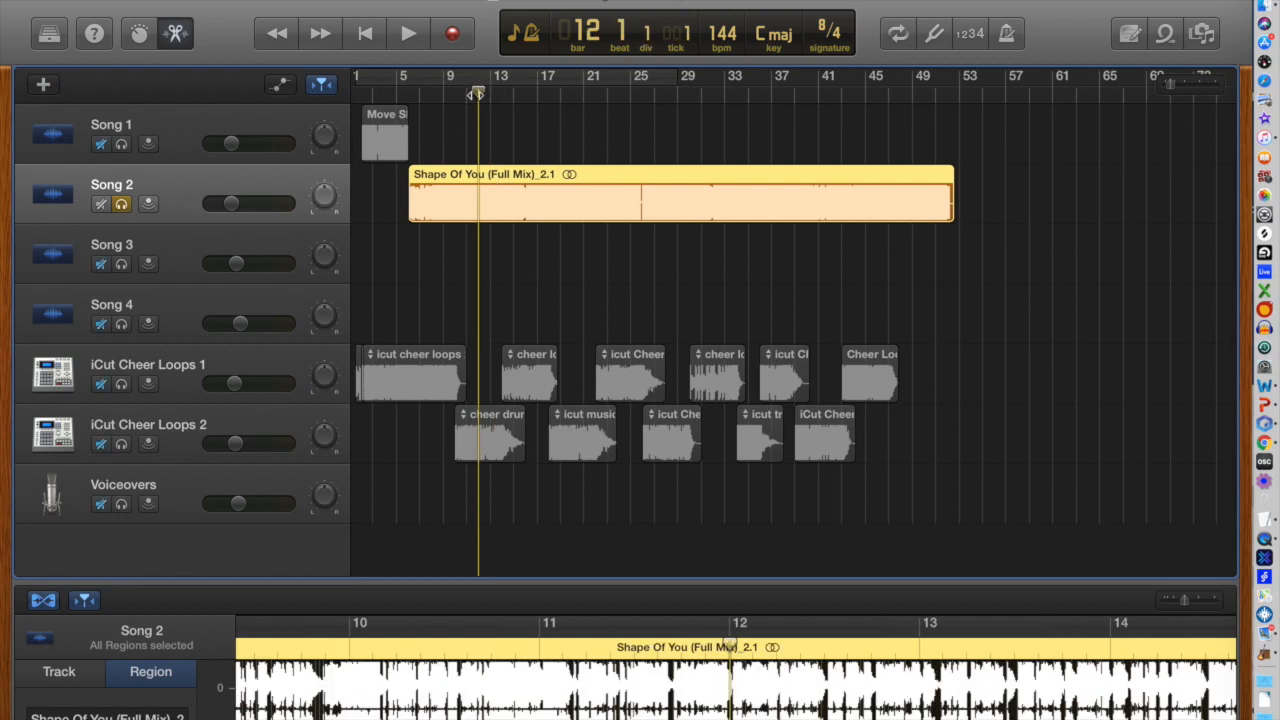
key("space")
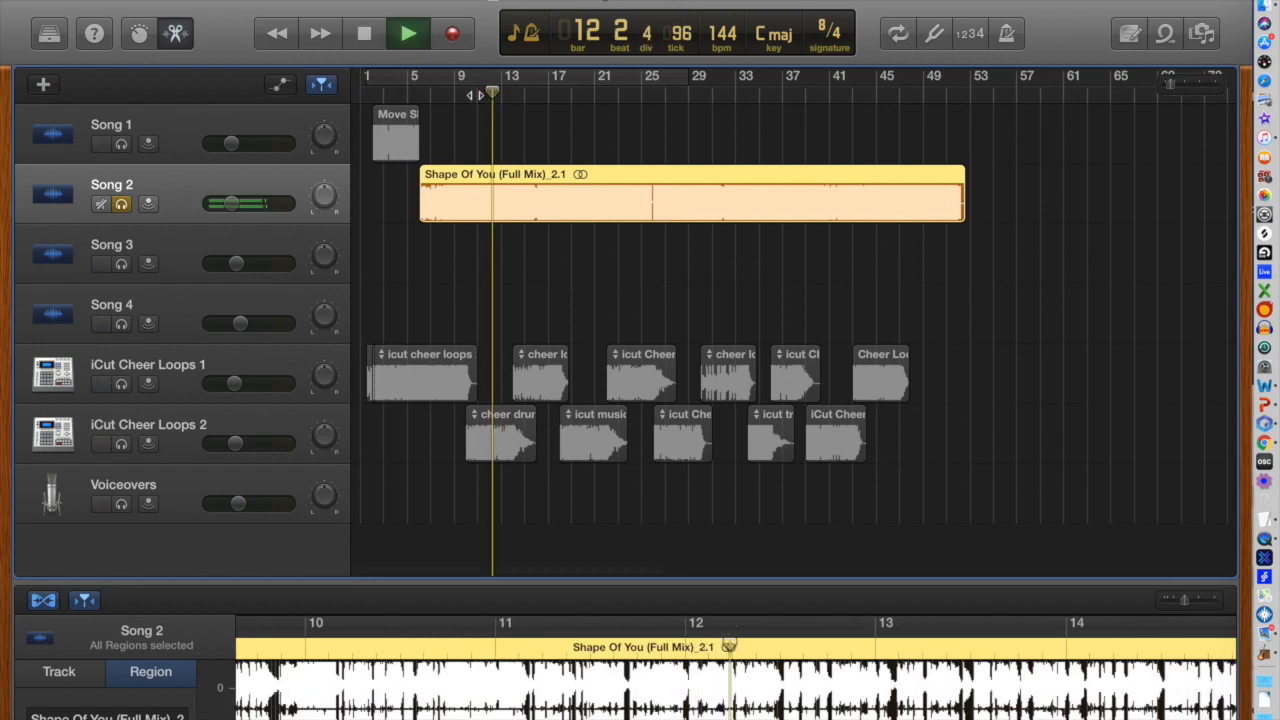
key("super+Right")
key("super+Right")
key("super+Right")
key("super+Right")
key("super+Right")
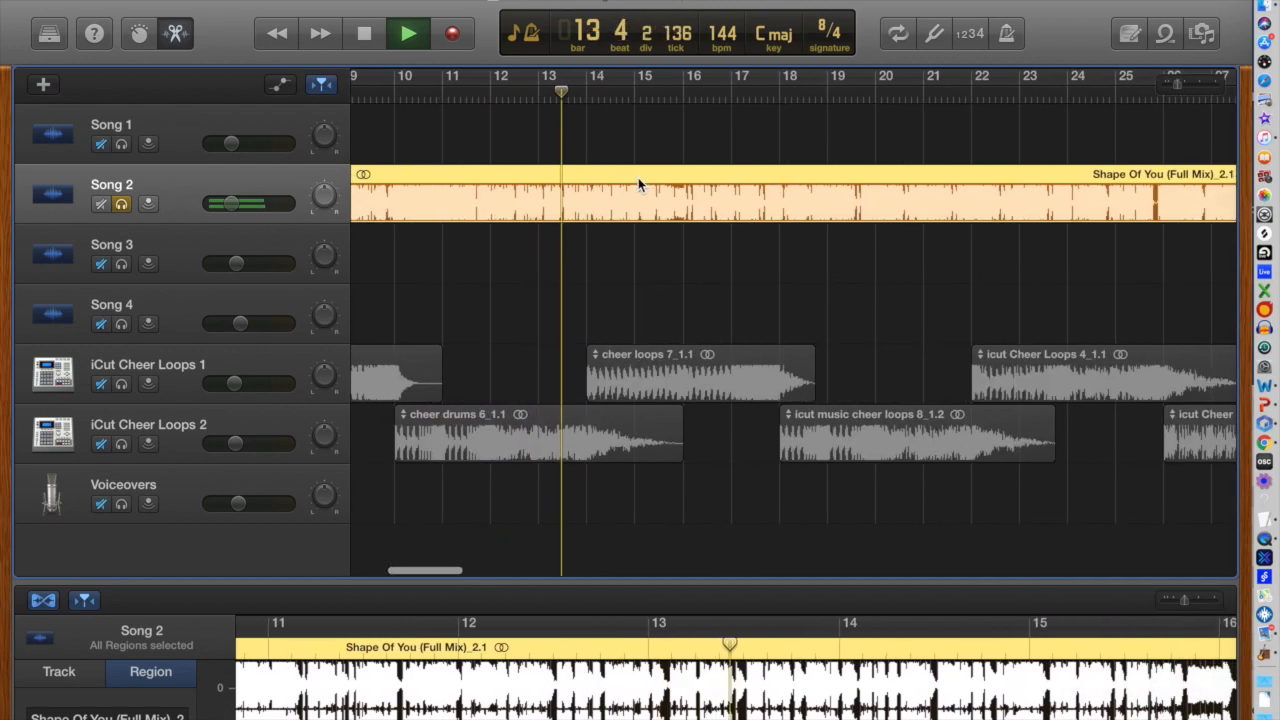
key("space")
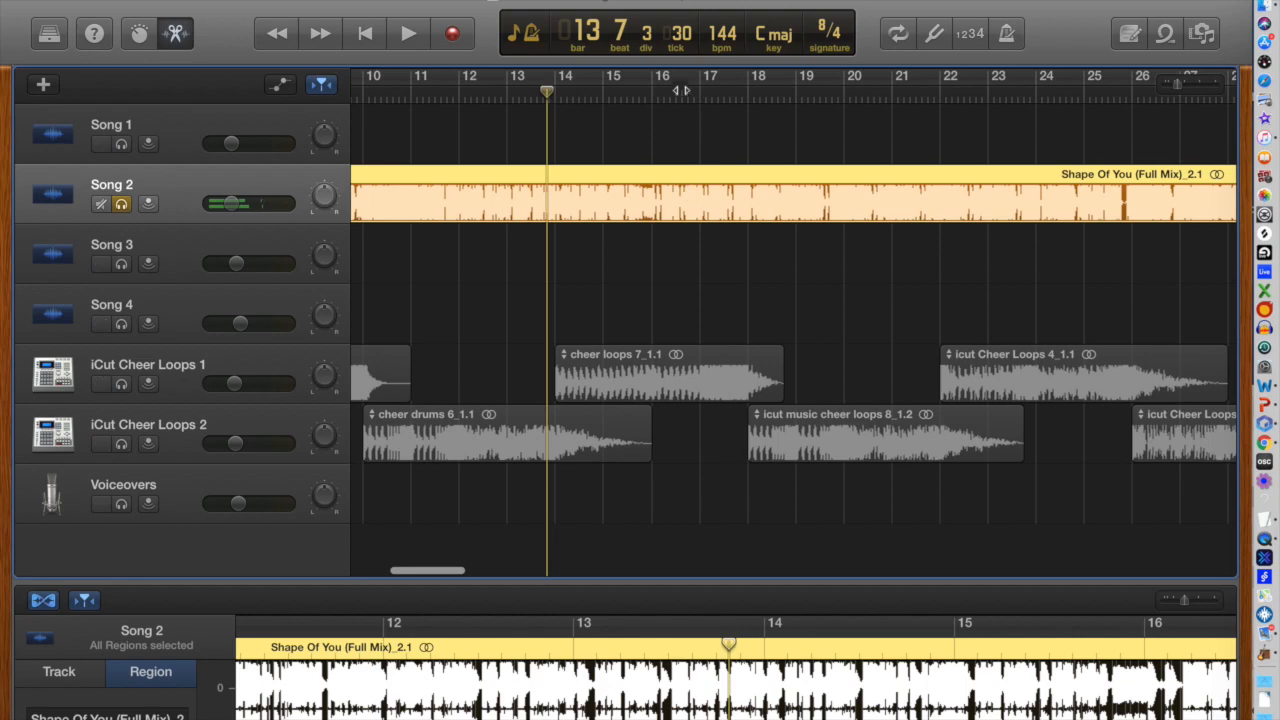
left_click(655, 91)
key("space")
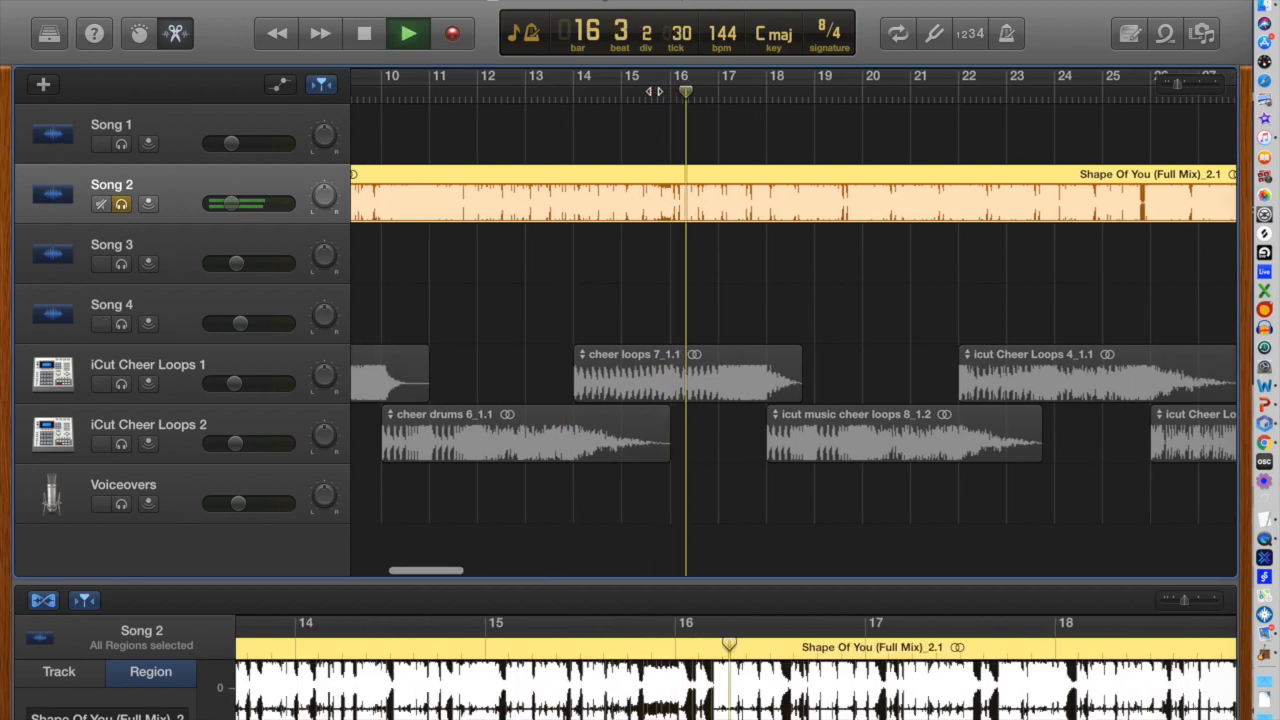
key("space")
Step: Examine the Shape Of You waveform around bar 16 and replay that passage to pinpoint the cut position
key("super+Right")
key("super+Right")
key("super+Right")
key("super+Right")
key("super+Right")
key("super+Right")
key("super+Right")
key("super+Right")
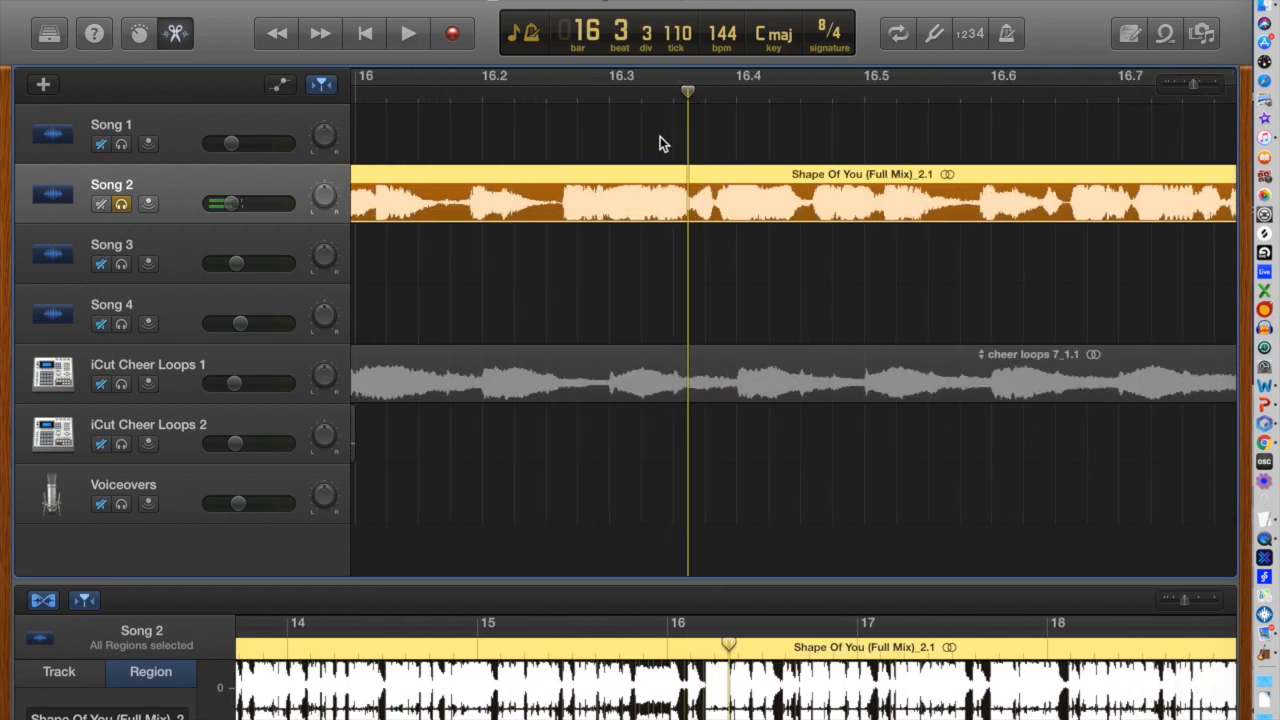
key("super+Left")
key("super+Left")
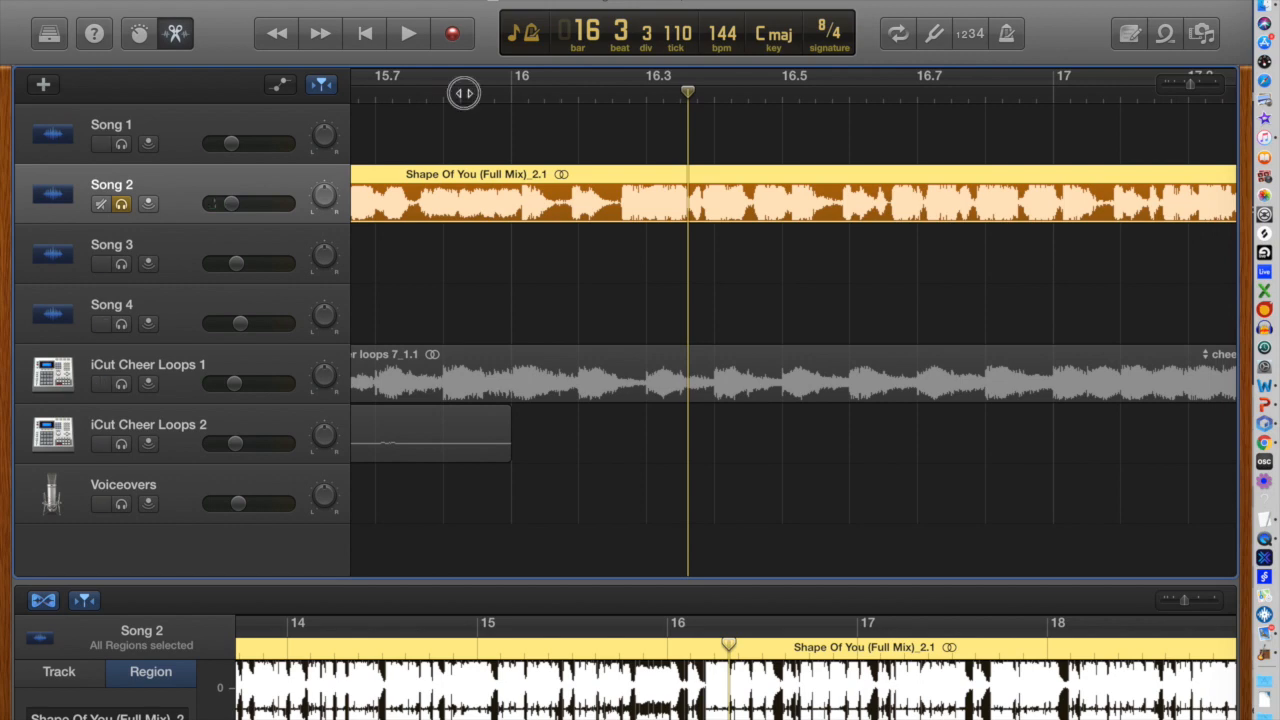
left_click(460, 90)
key("space")
key("space")
key("super+Left")
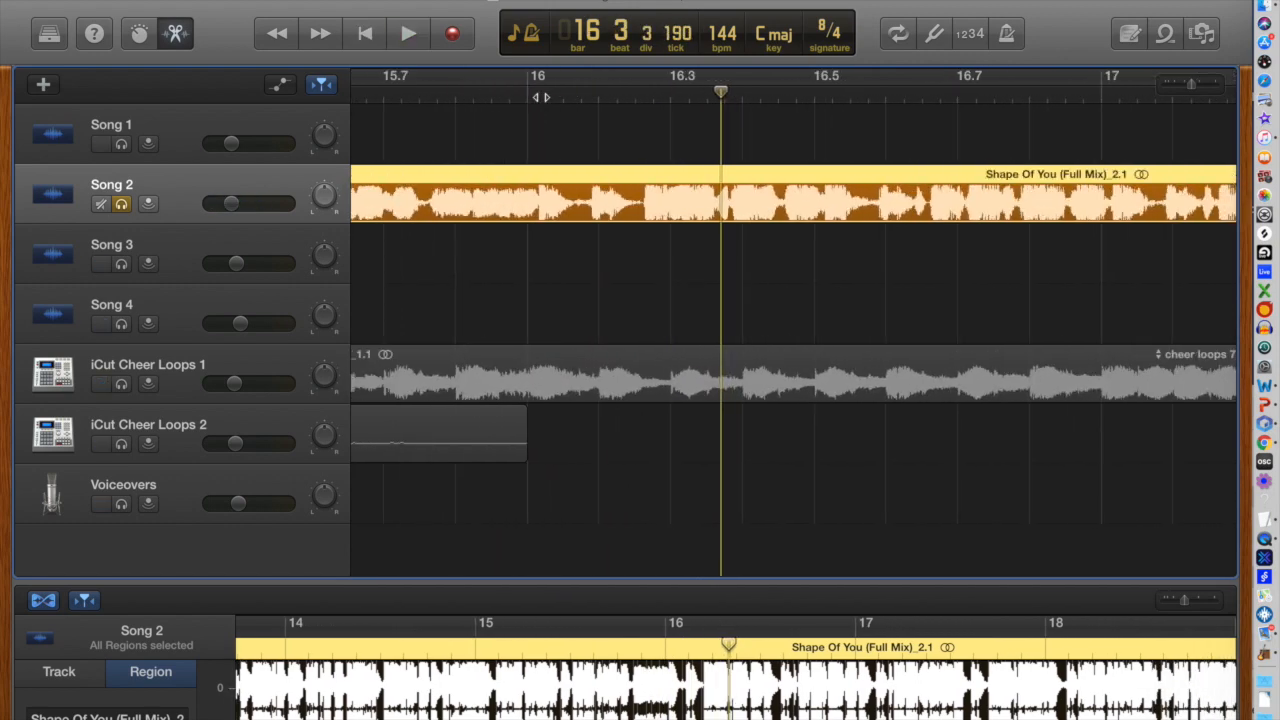
Step: Split the Shape Of You region at bar 16 and delete the part before the cut
left_click(533, 98)
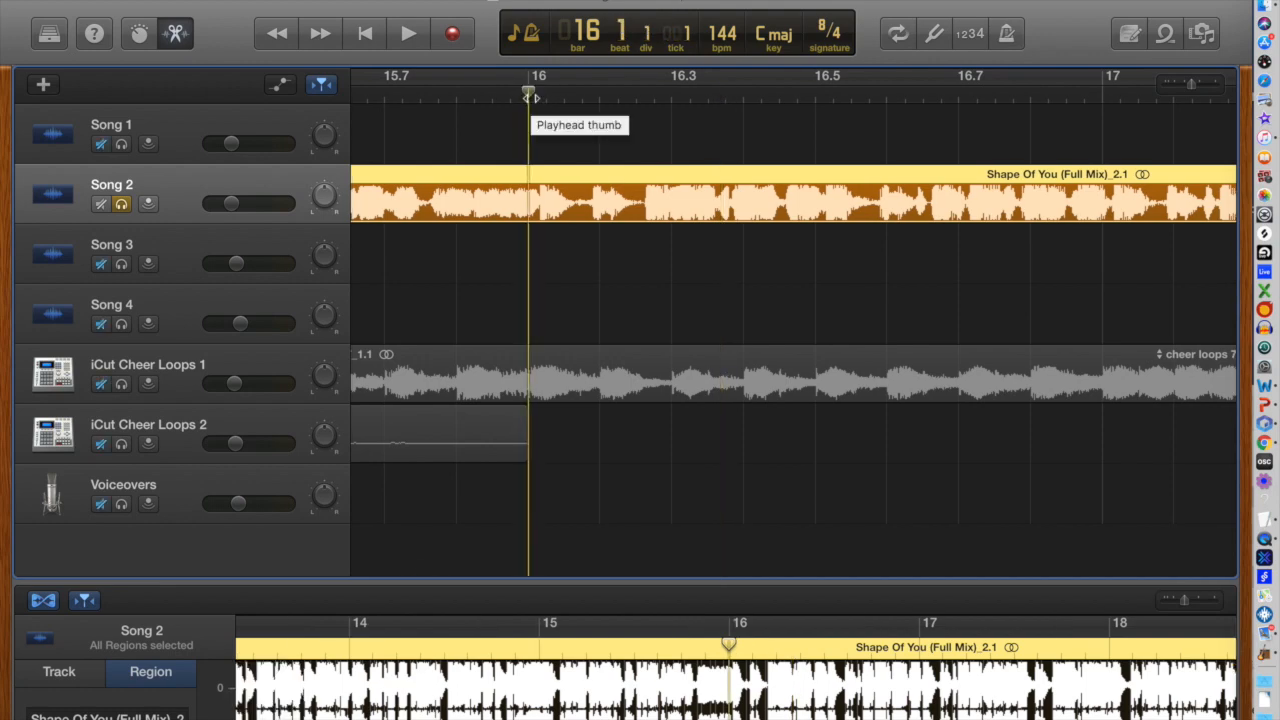
key("super+t")
left_click(475, 177)
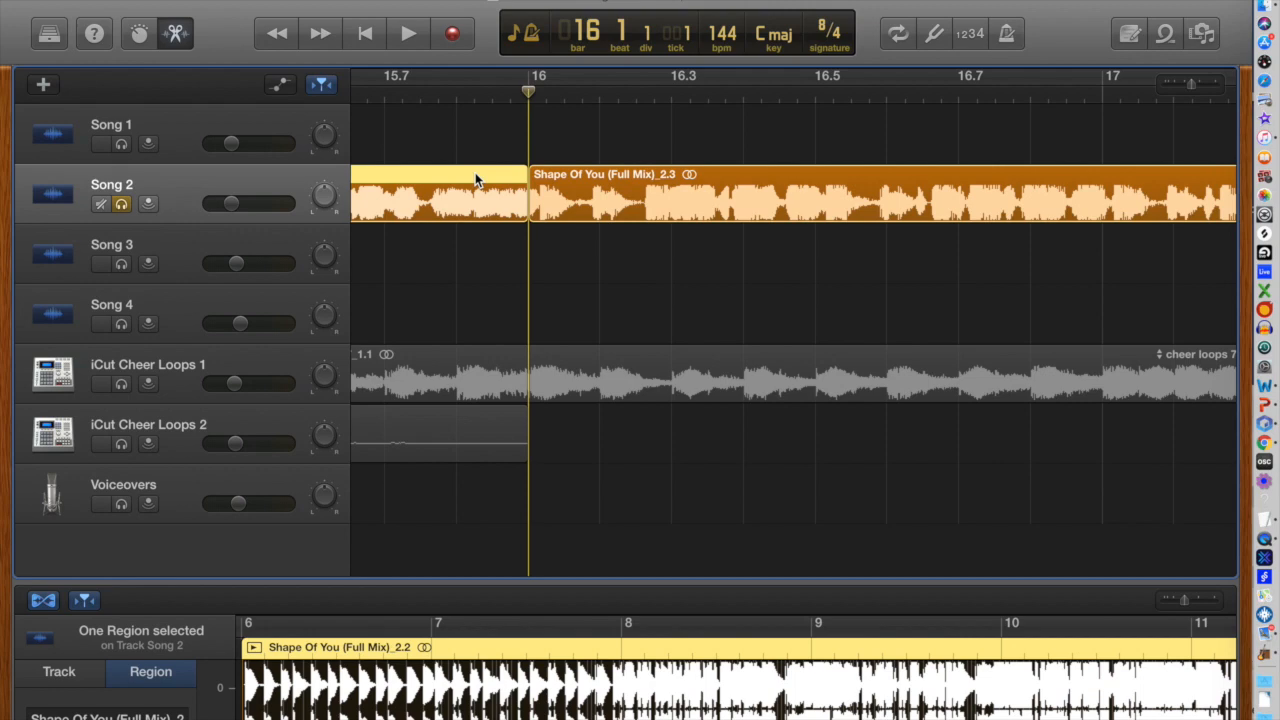
key("Delete")
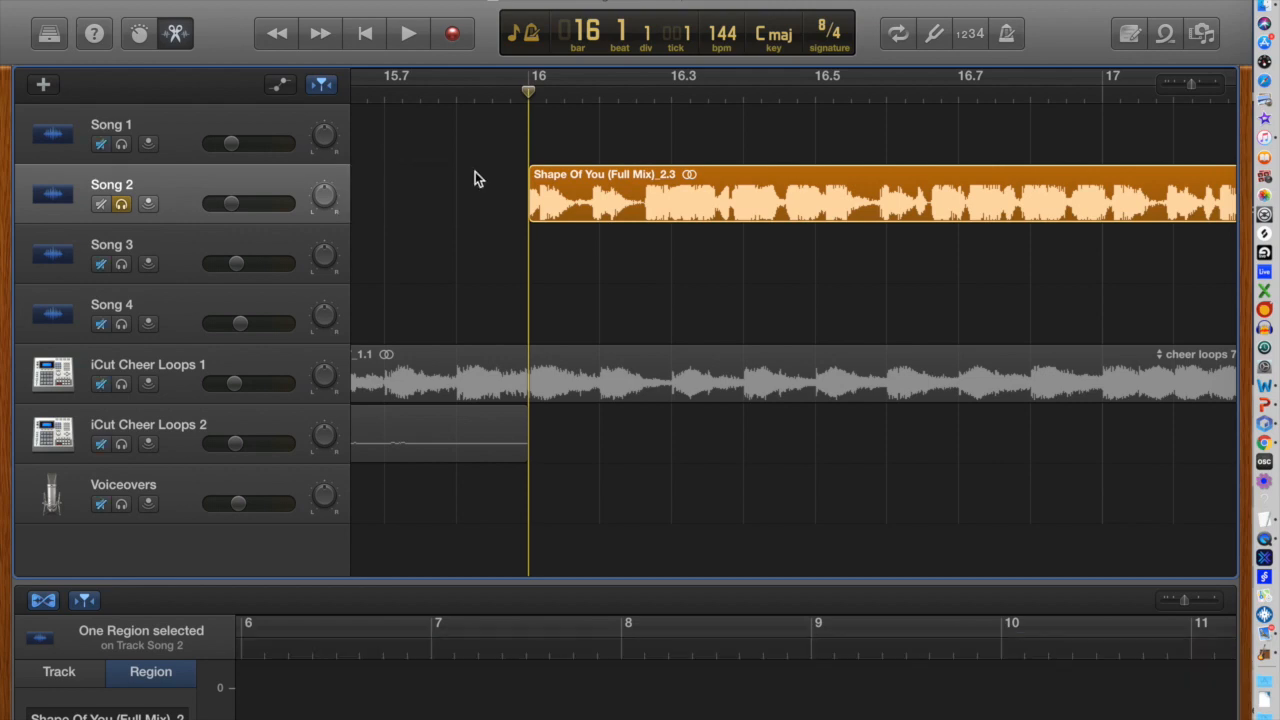
Step: Trim the short leftover sound off the start of the Shape Of You region, up to its first strong beat
key("super+Right")
key("super+Right")
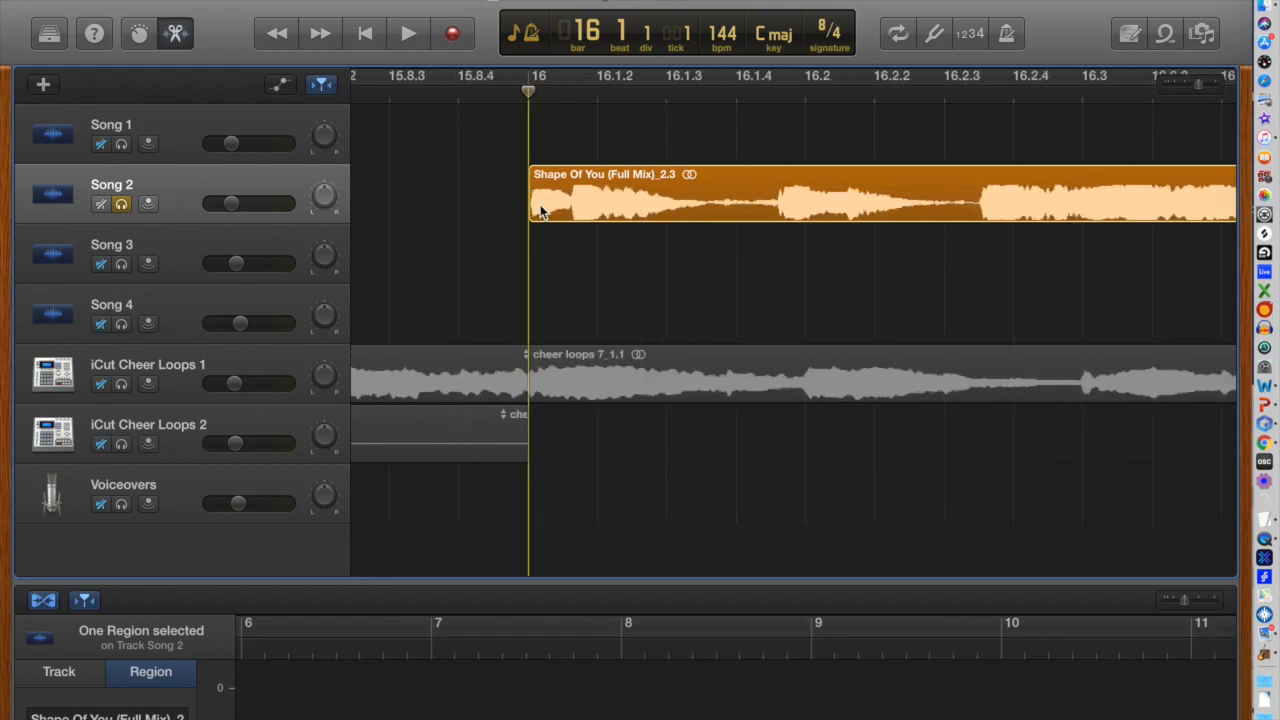
left_click_drag(530, 197, 572, 198)
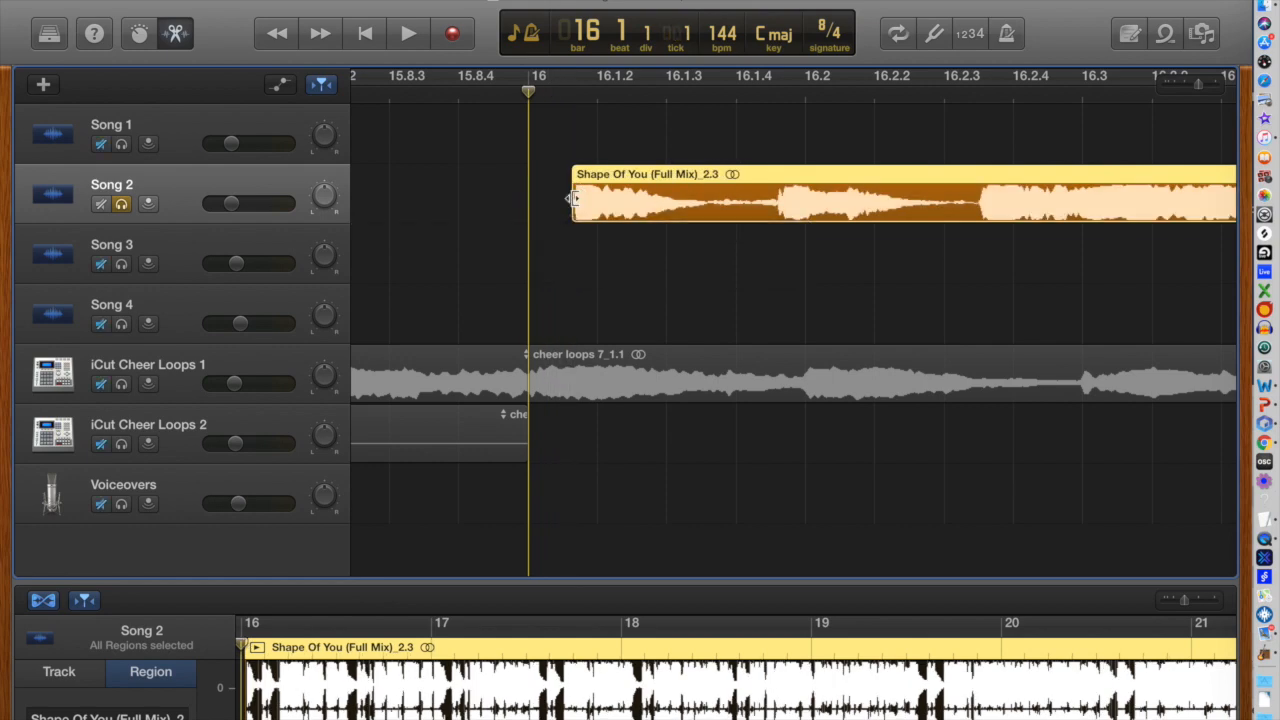
Step: Move the trimmed Shape Of You region on Song 2 to start at bar 6, where the Move Shake Drop region ends
key("super+Left")
key("super+Left")
key("super+Left")
key("super+Left")
key("super+Left")
key("super+Left")
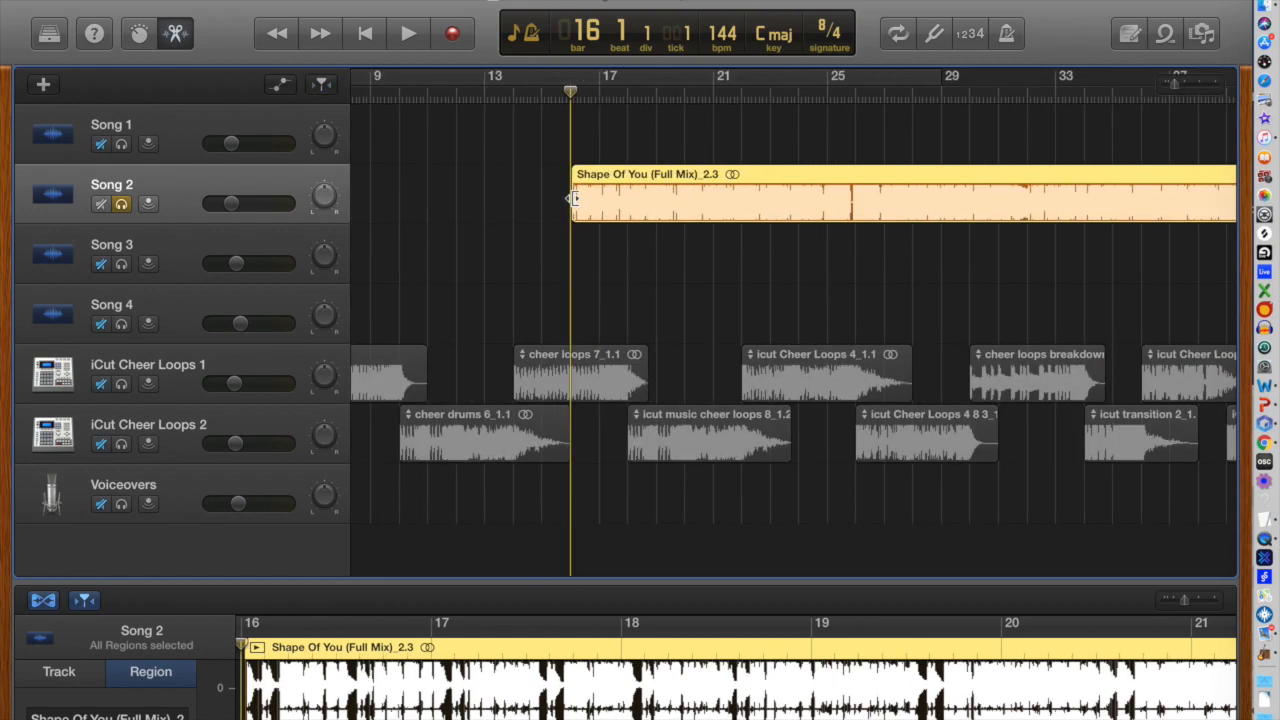
key("super+Left")
key("super+Left")
left_click(703, 176)
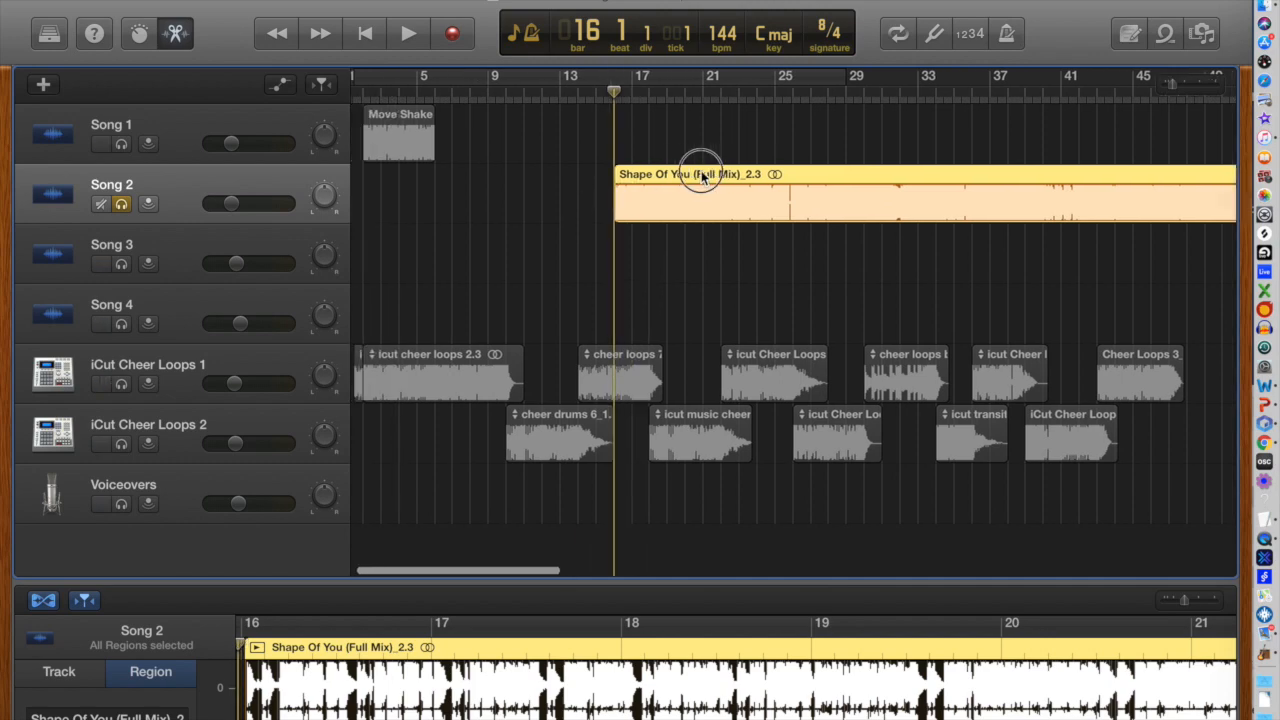
left_click_drag(703, 176, 532, 179)
Step: Unsolo Song 2 and play the full mix from bar 5 to bar 14 to hear the transition between the songs
key("super+Right")
key("super+Right")
key("super+Right")
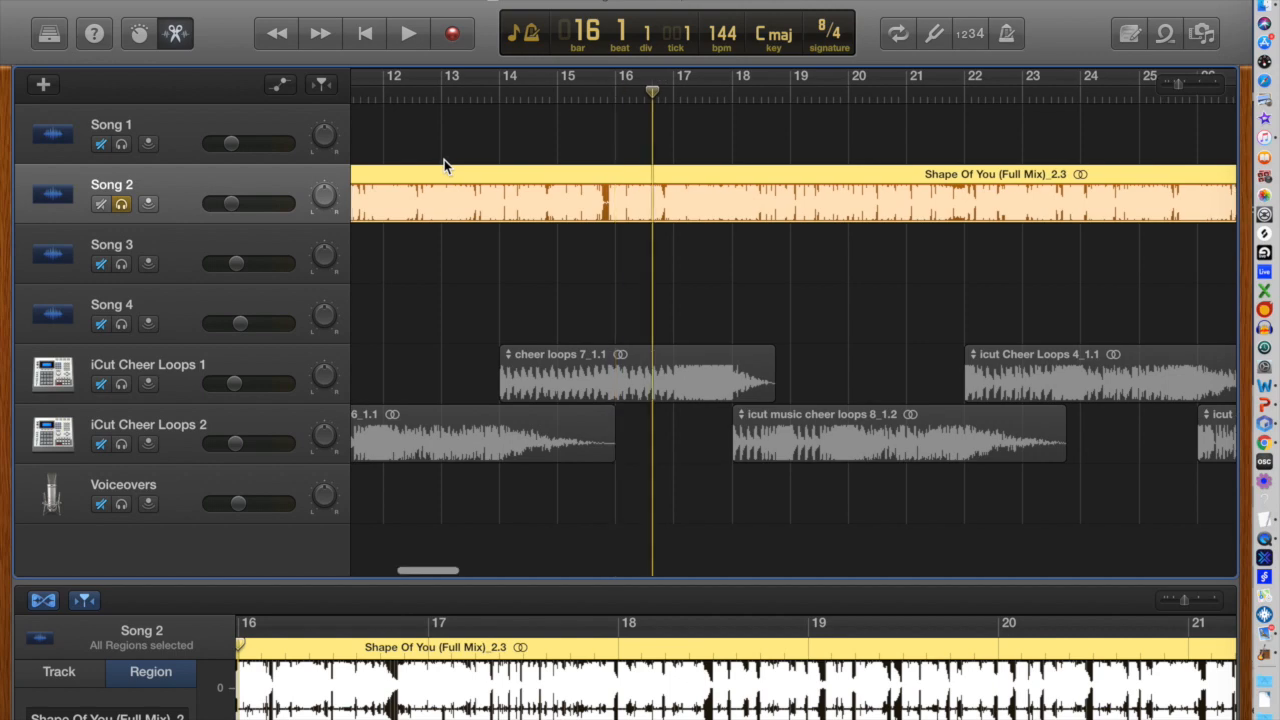
scroll(444, 160, "left", 10)
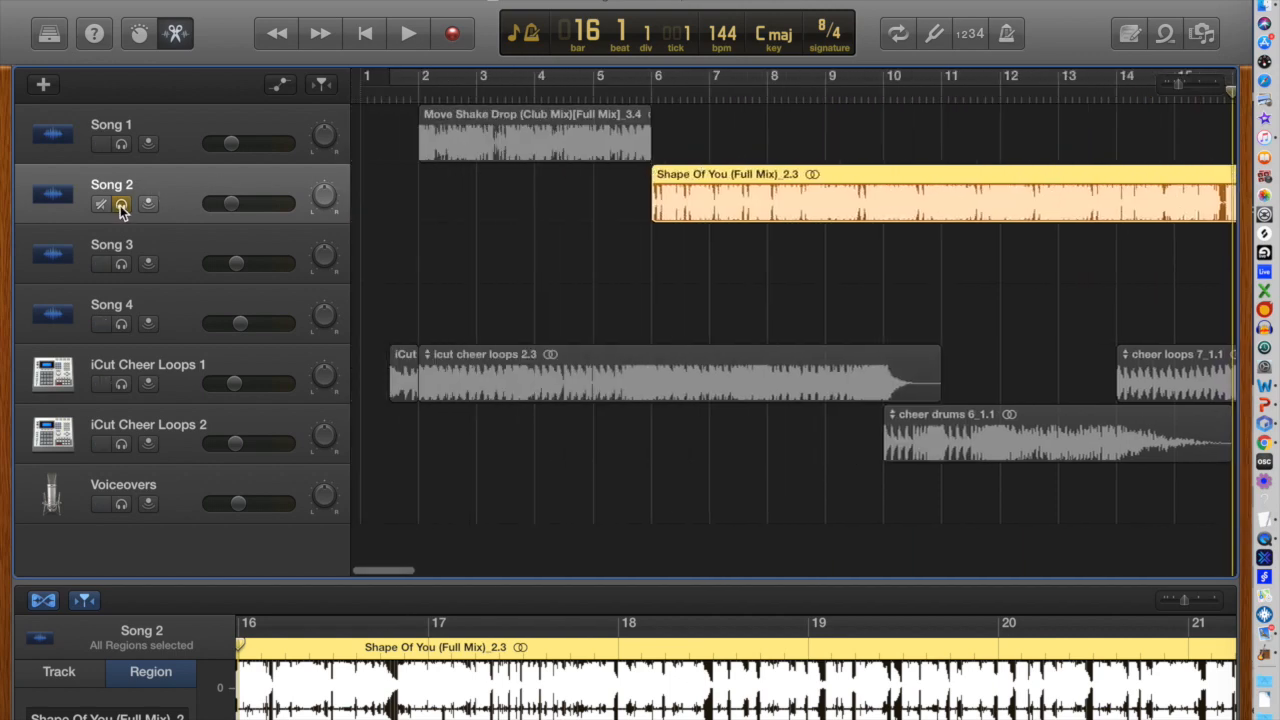
left_click(121, 204)
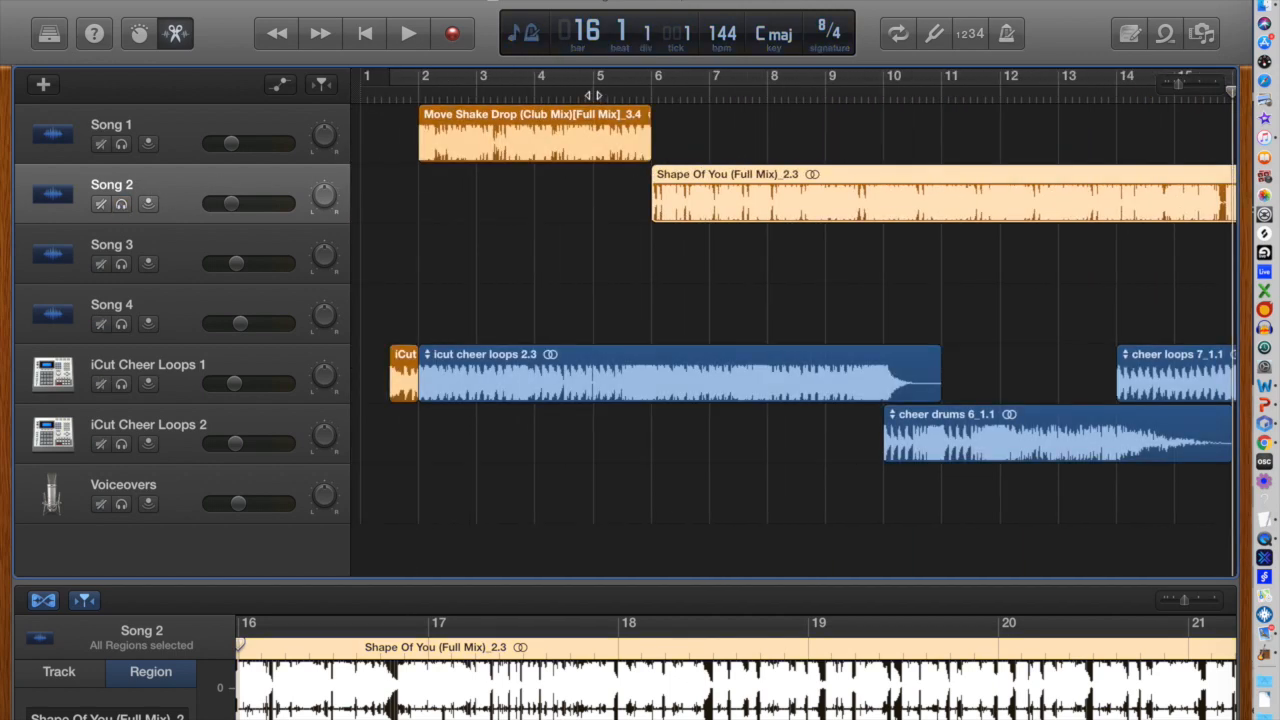
left_click(593, 95)
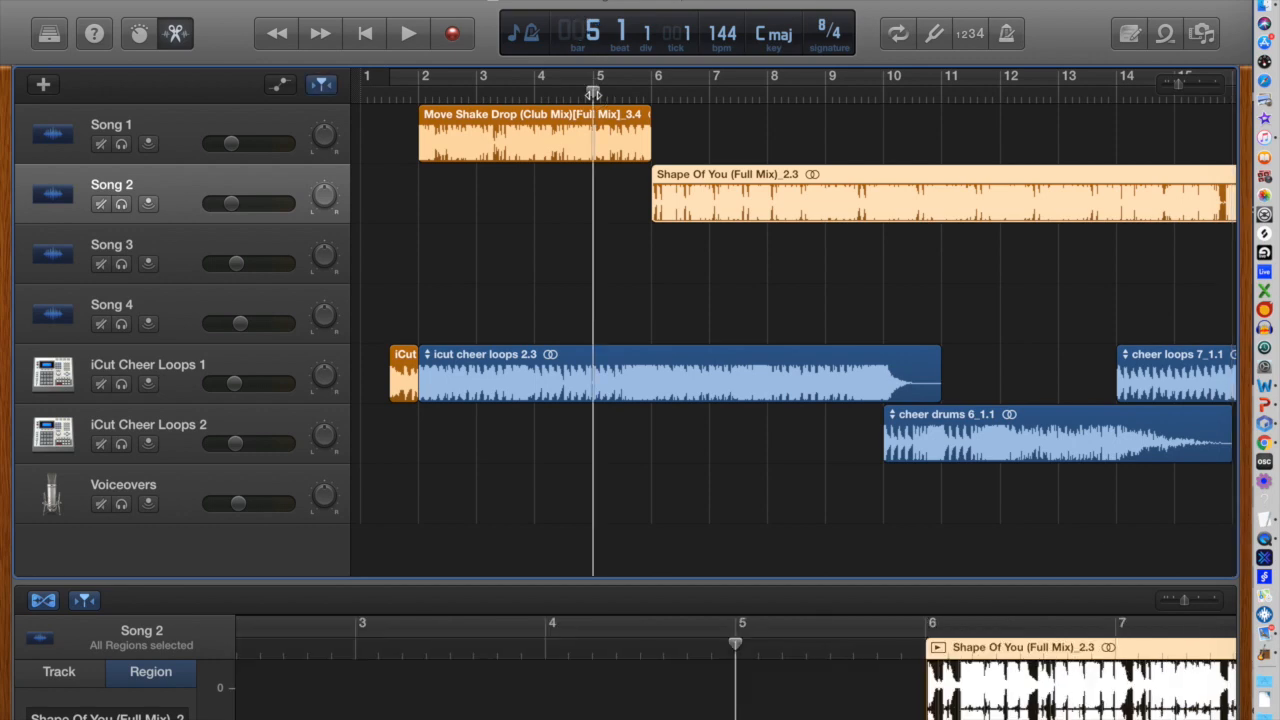
key("space")
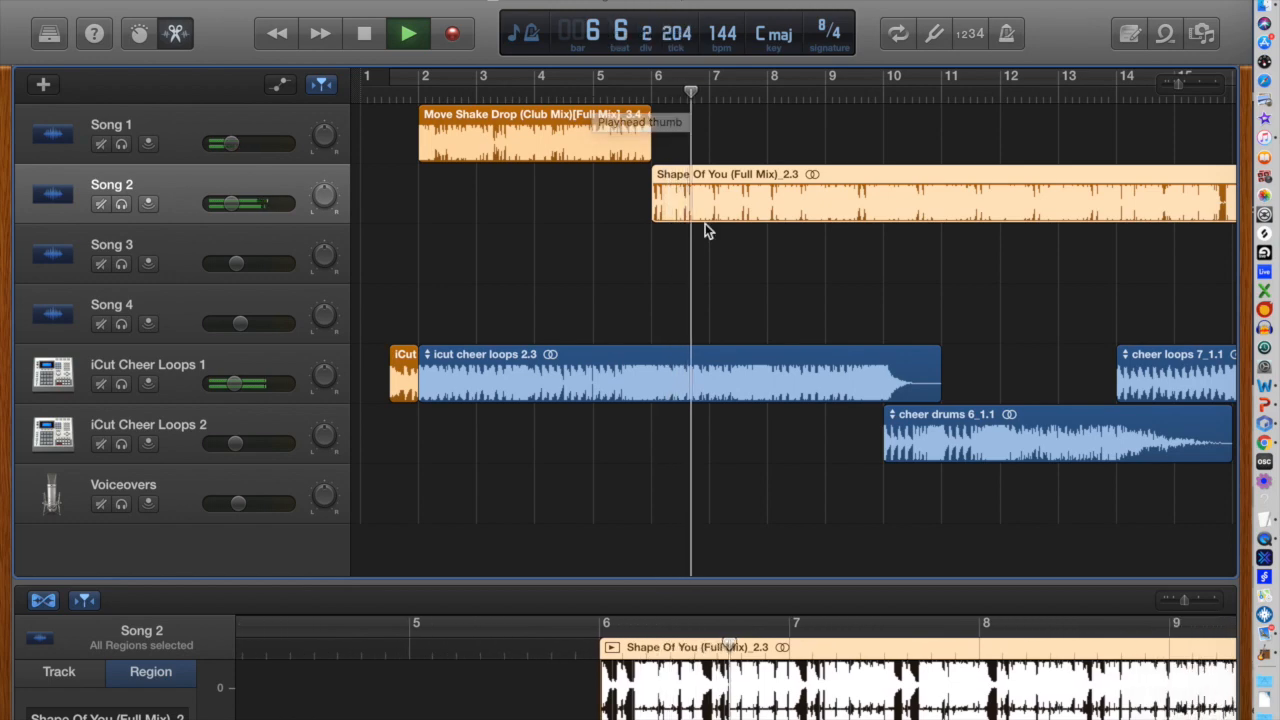
scroll(716, 270, "right", 5)
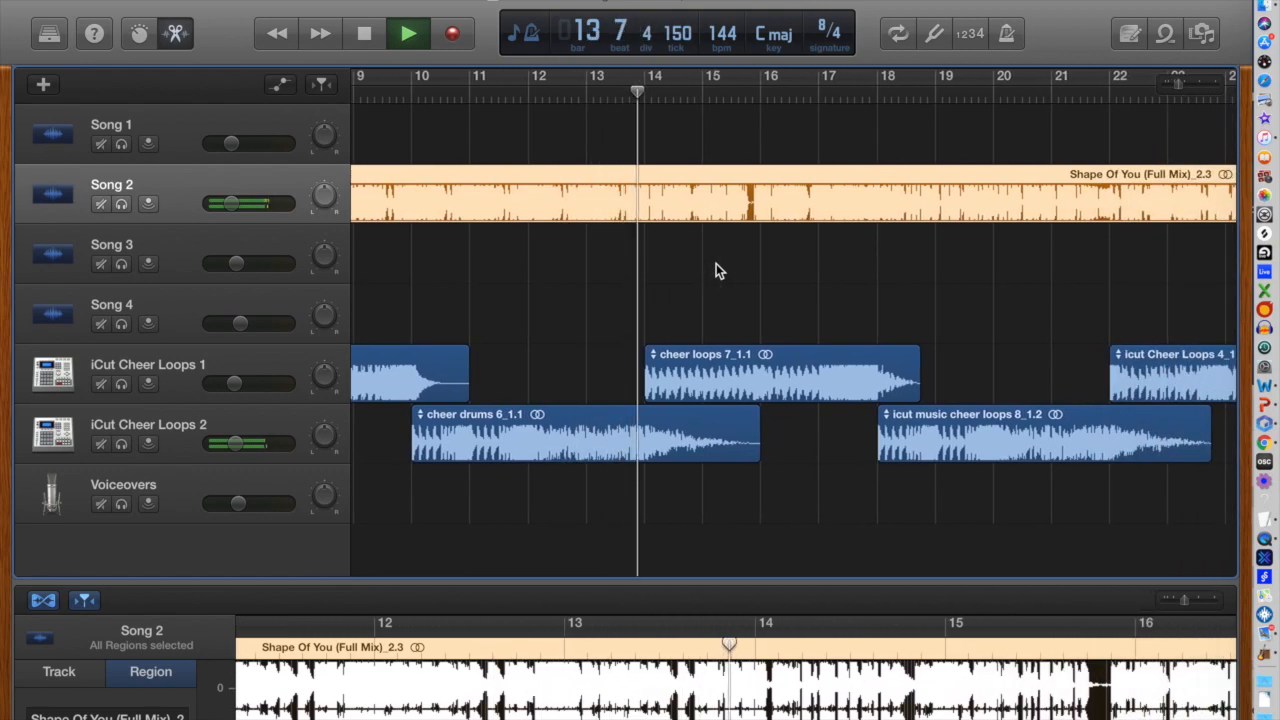
key("space")
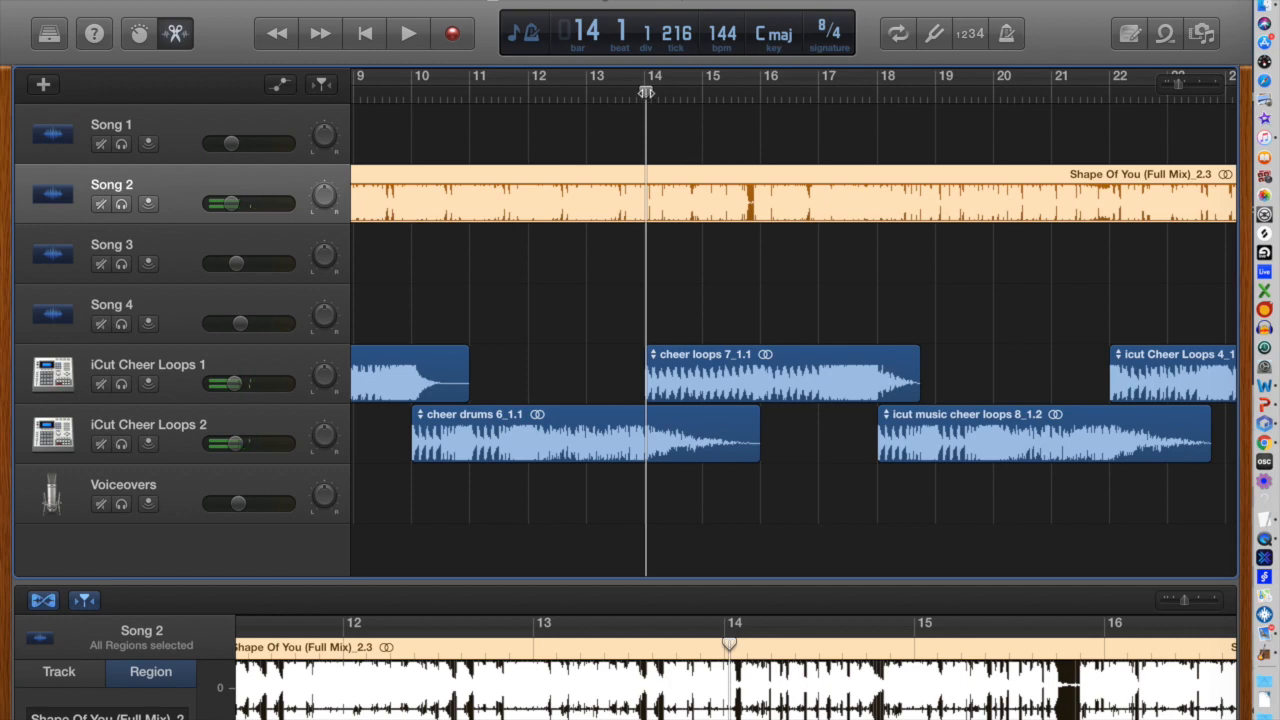
Step: Split the Shape Of You region at bar 14 and delete the part after the cut
left_click(646, 98)
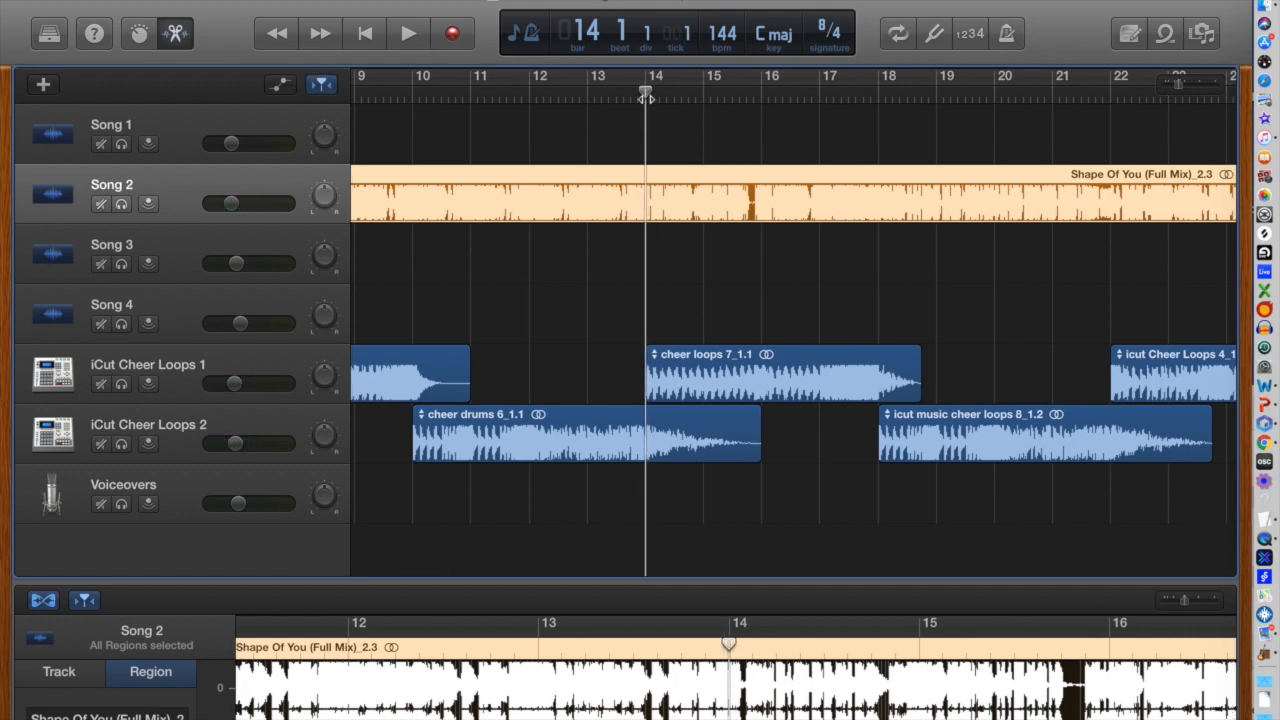
key("super+t")
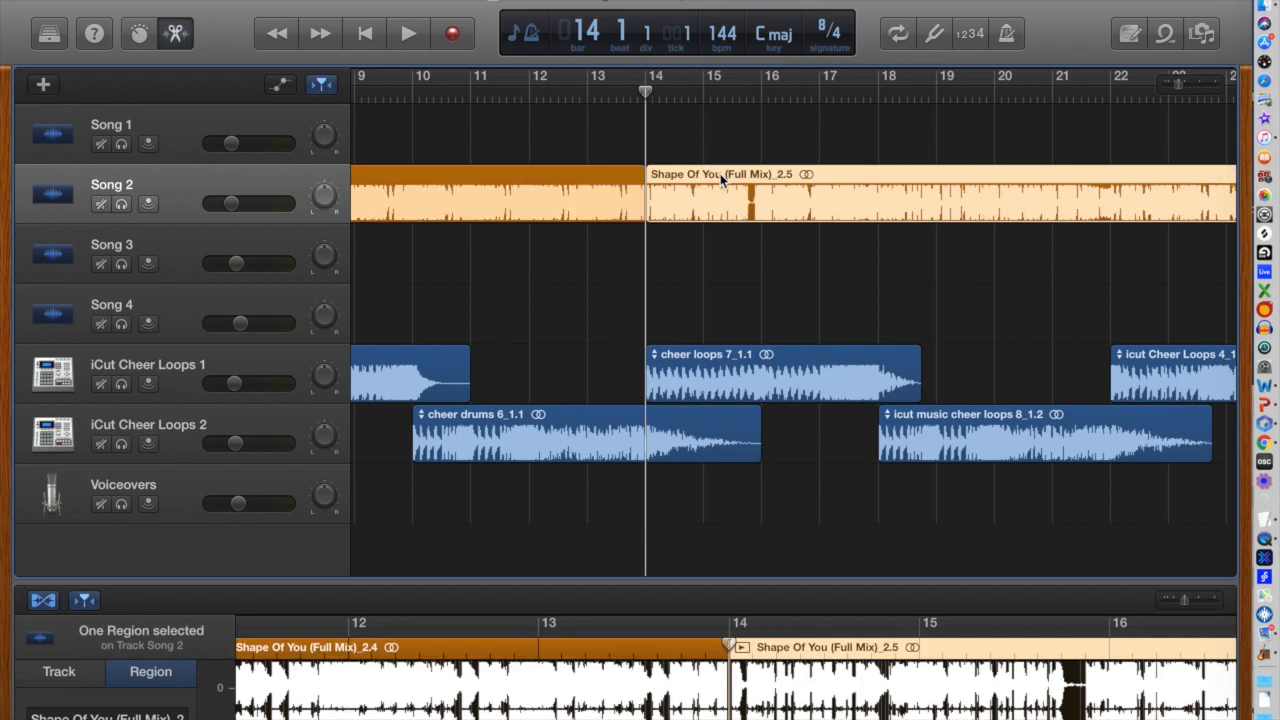
key("Delete")
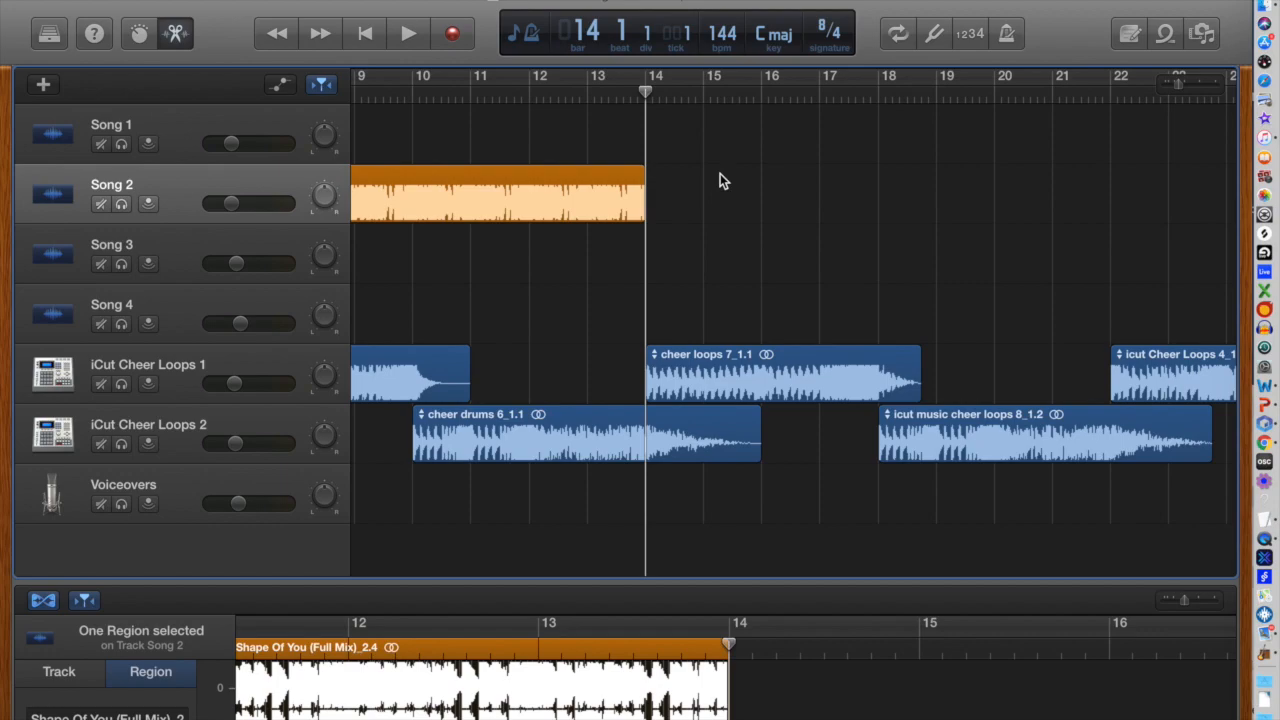